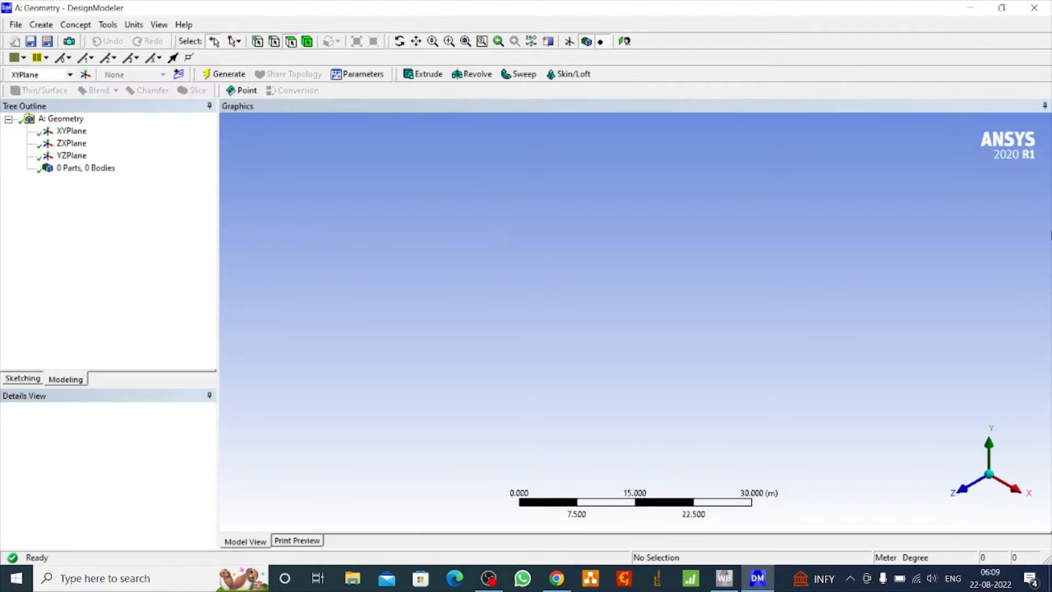
- Select the XY plane, view it face-on and set the length unit to millimetres
{"action": "left_click", "coordinate": [71, 131]}
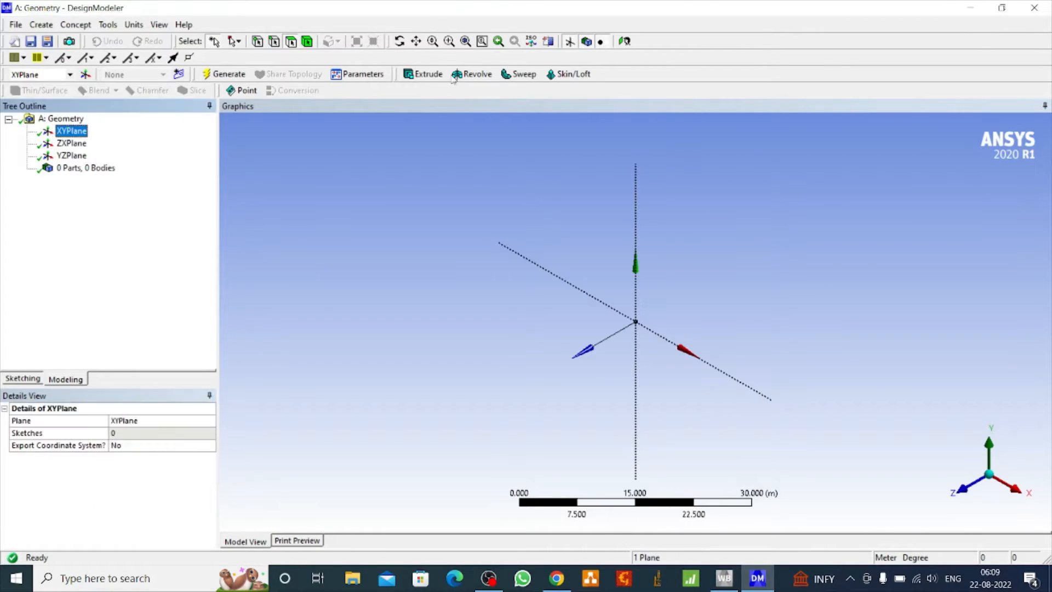
{"action": "left_click", "coordinate": [624, 42]}
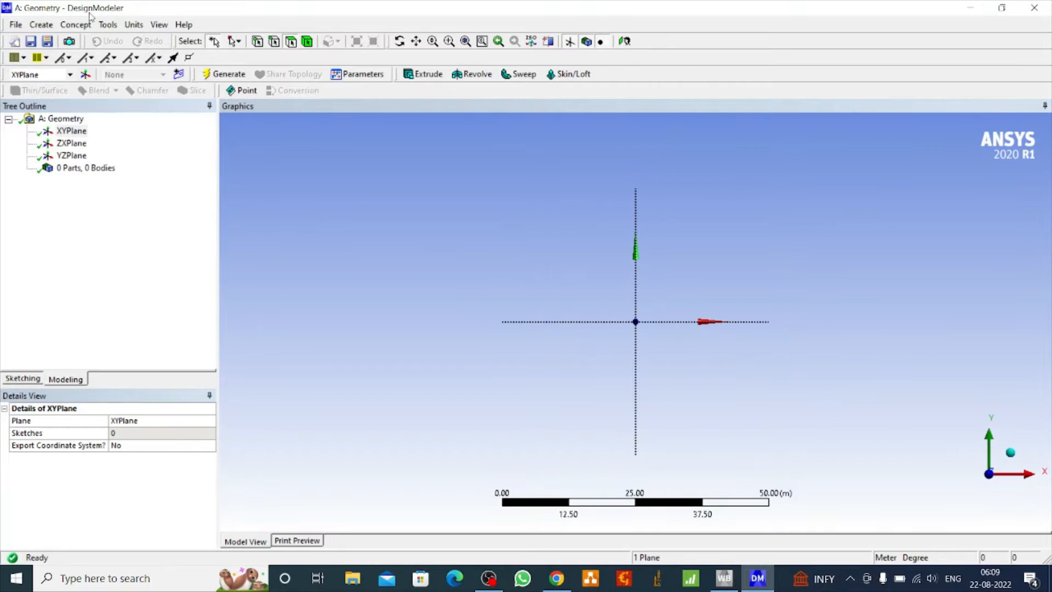
{"action": "left_click", "coordinate": [140, 26]}
{"action": "left_click", "coordinate": [163, 69]}
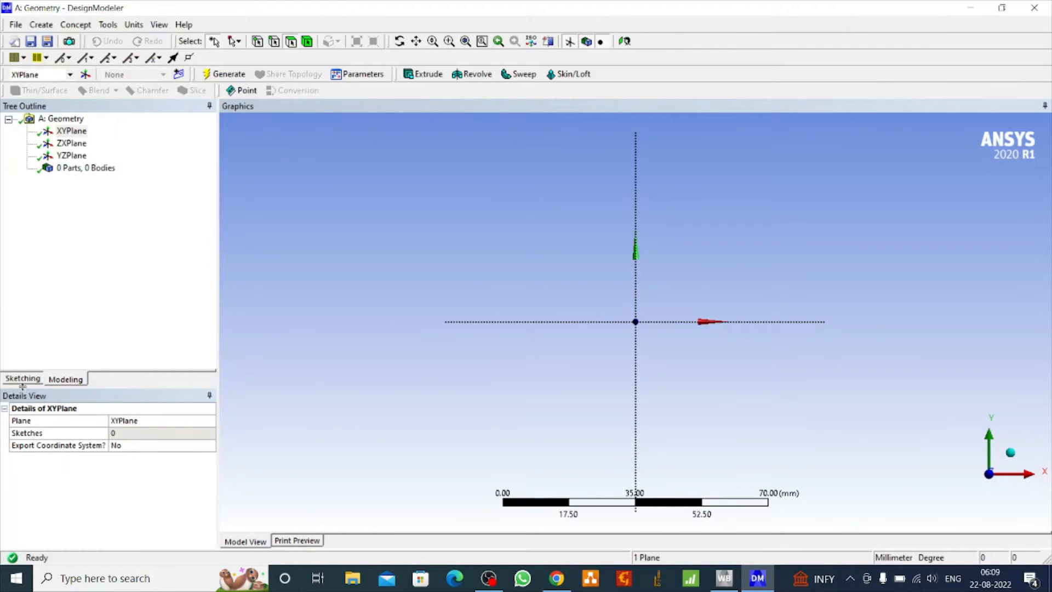
- Sketch a rectangle about 60 mm by 16 mm above the horizontal axis, its base on the axis and spanning the vertical axis
{"action": "left_click", "coordinate": [23, 380]}
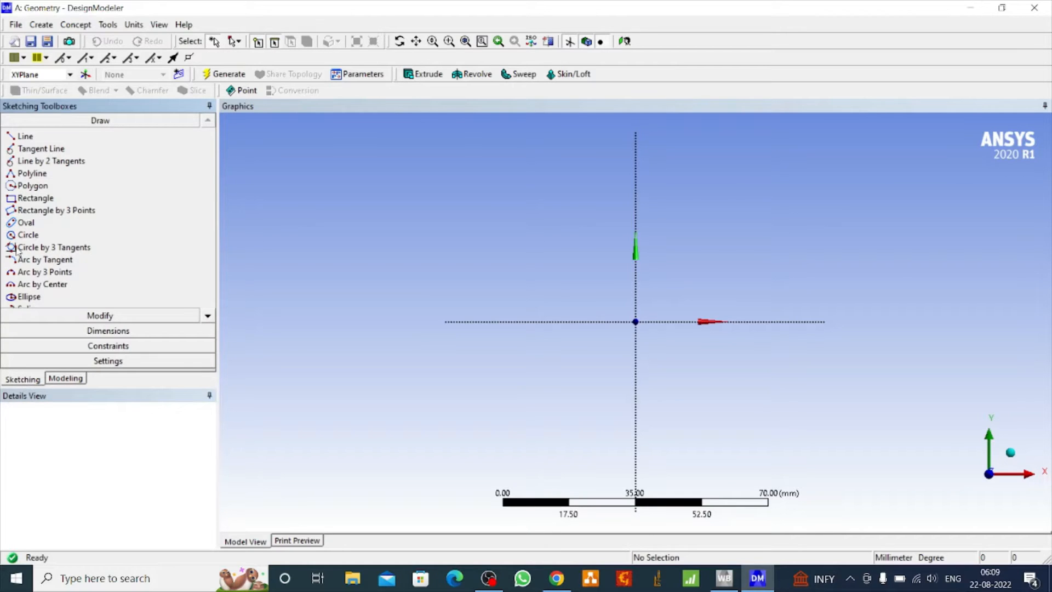
{"action": "left_click", "coordinate": [39, 198]}
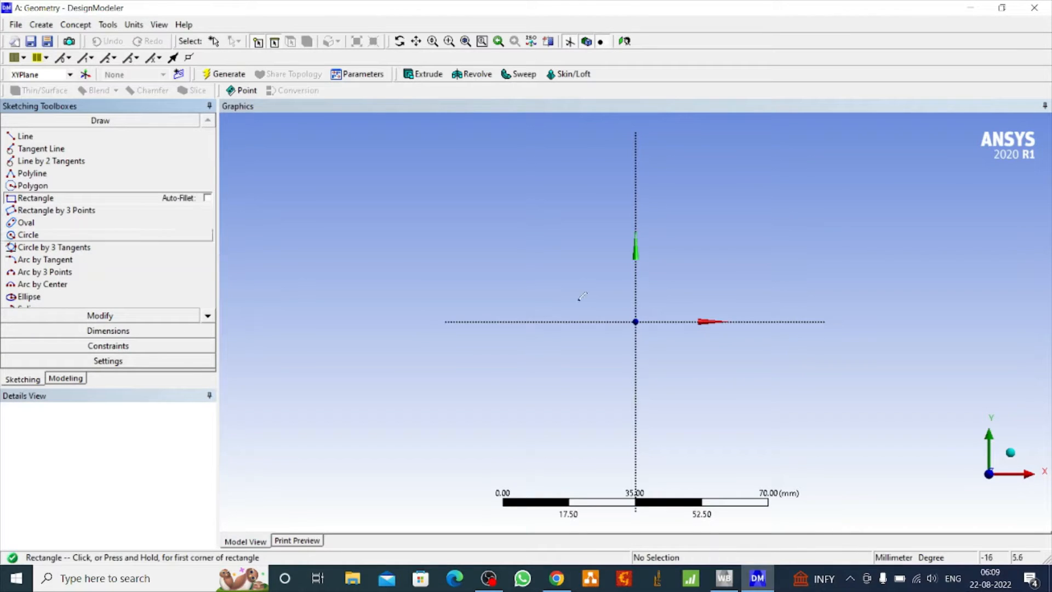
{"action": "left_click", "coordinate": [516, 321]}
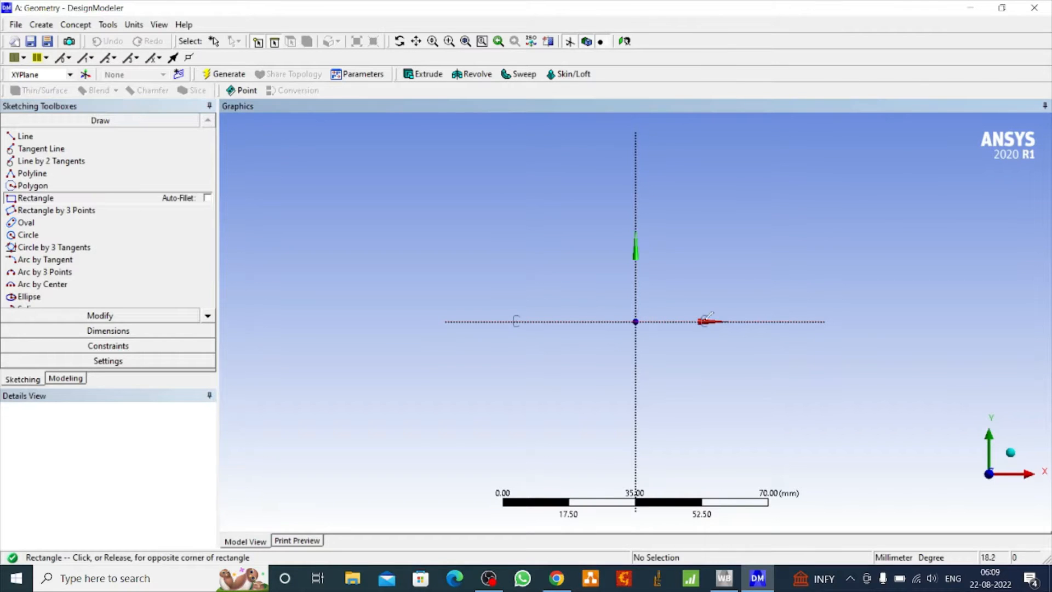
{"action": "left_click", "coordinate": [742, 262]}
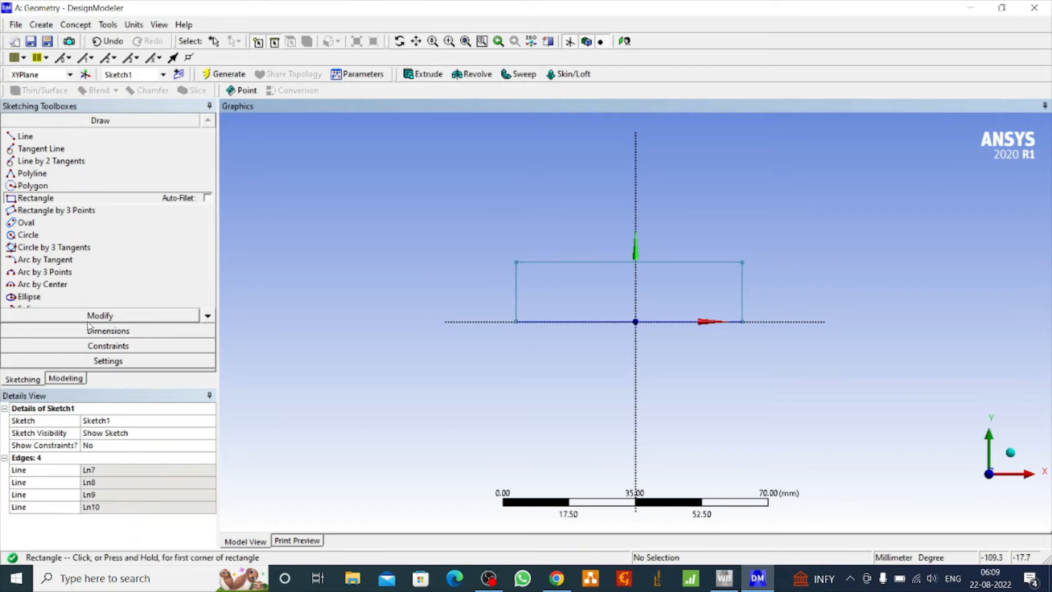
- Dimension the rectangle's horizontal length along its lower edge and its height along one vertical side
{"action": "left_click", "coordinate": [108, 330]}
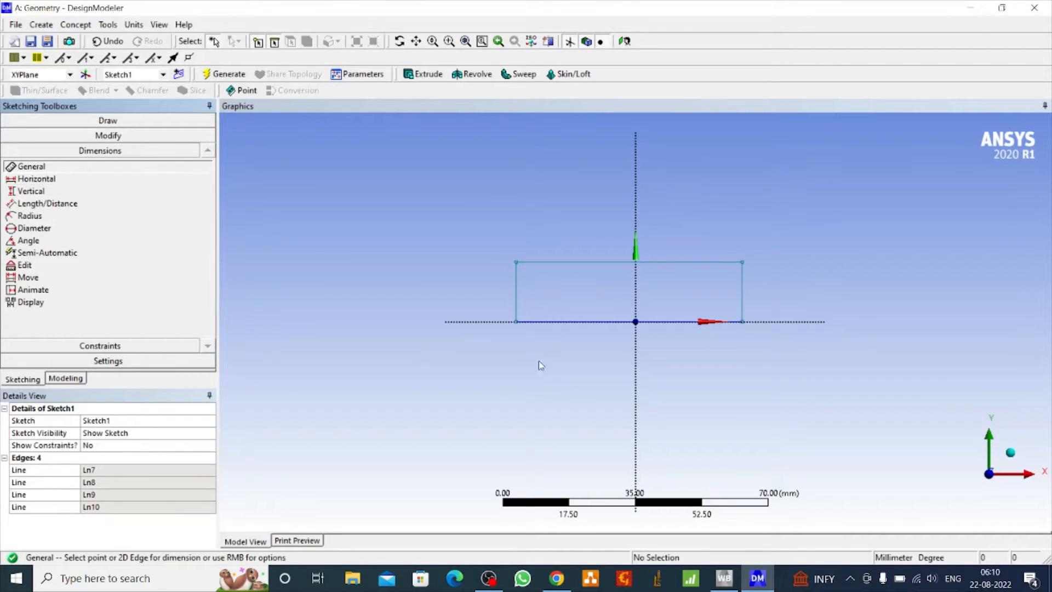
{"action": "left_click", "coordinate": [559, 322]}
{"action": "left_click", "coordinate": [558, 349]}
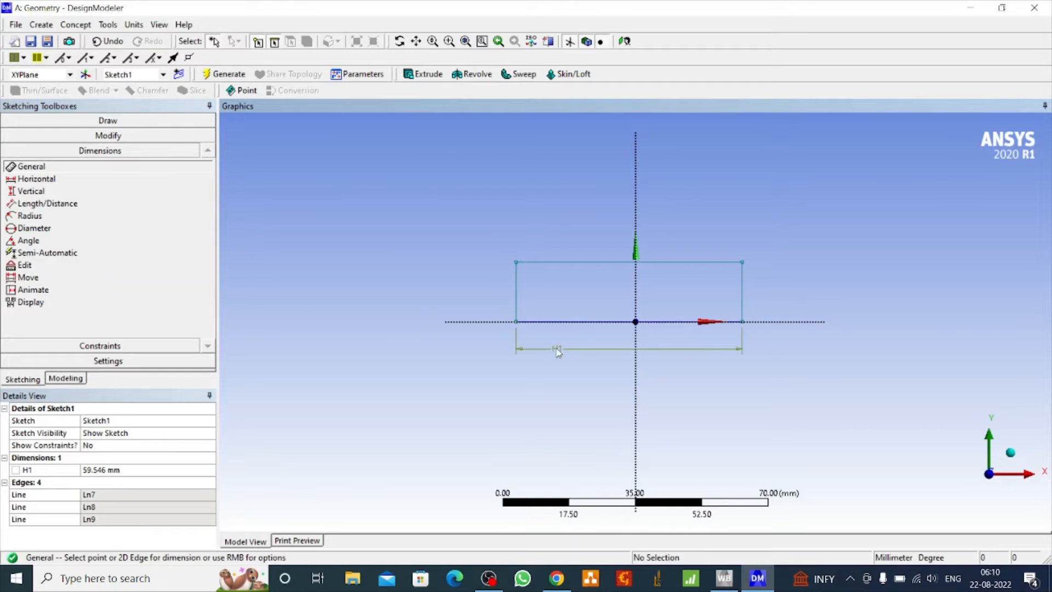
{"action": "left_click", "coordinate": [515, 308]}
{"action": "left_click", "coordinate": [499, 300]}
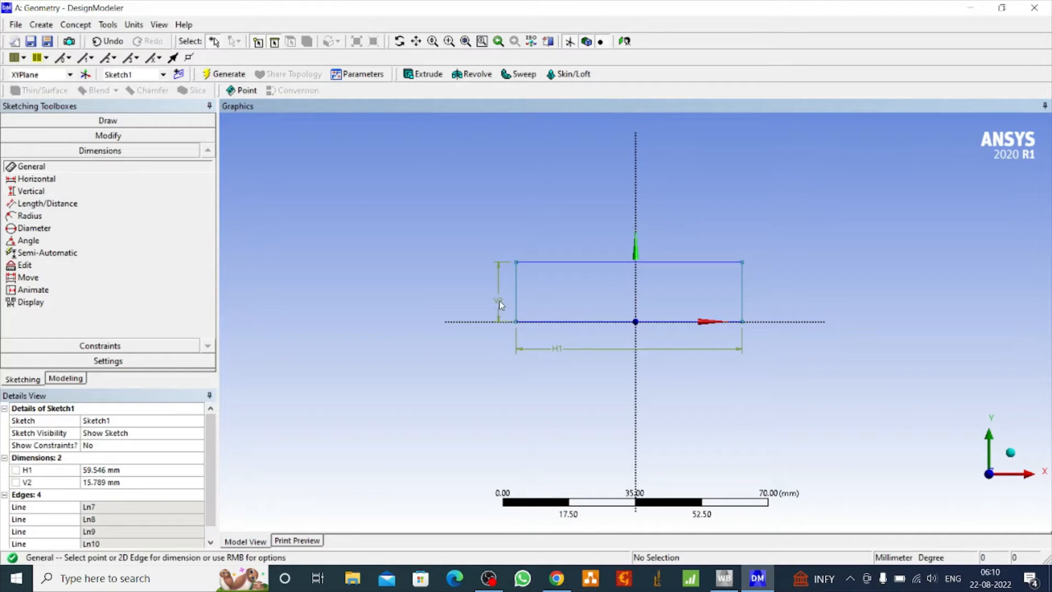
- Set the rectangle's length to 40 mm and its height to 10 mm
{"action": "left_click", "coordinate": [97, 471]}
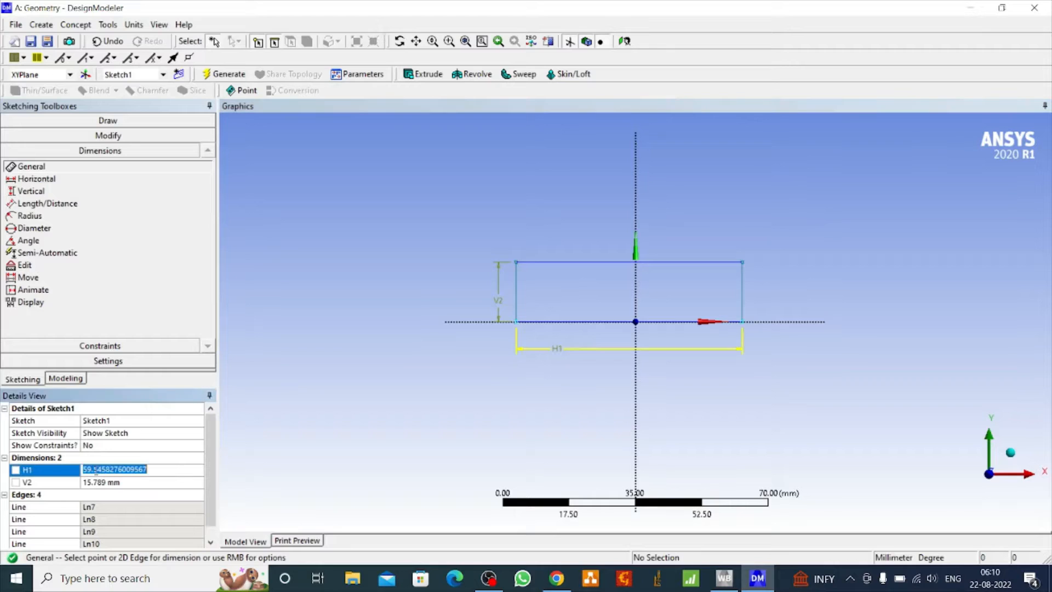
{"action": "type", "text": "40"}
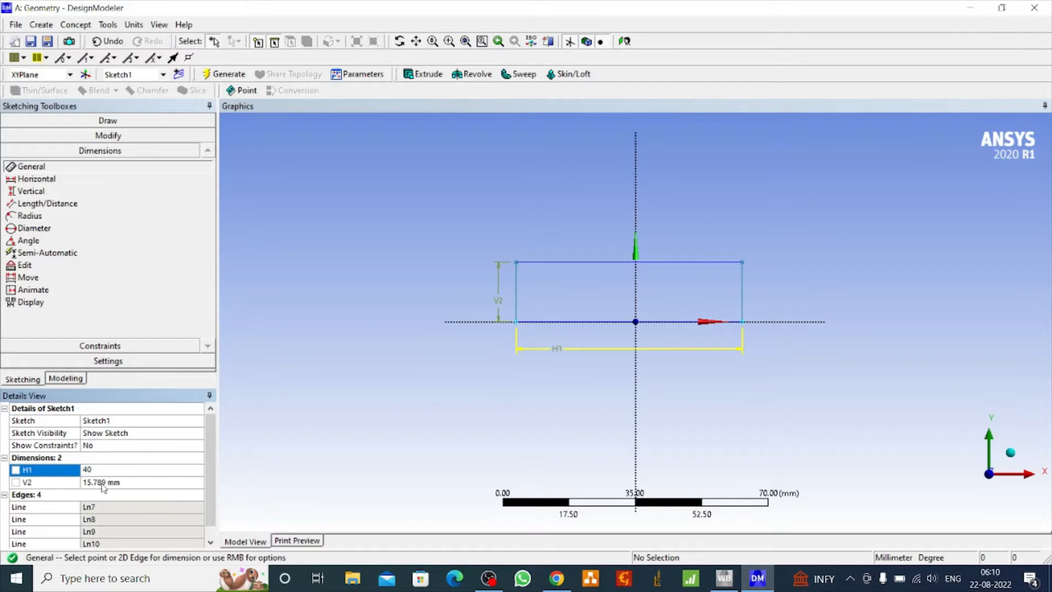
{"action": "left_click", "coordinate": [102, 484]}
{"action": "type", "text": "10"}
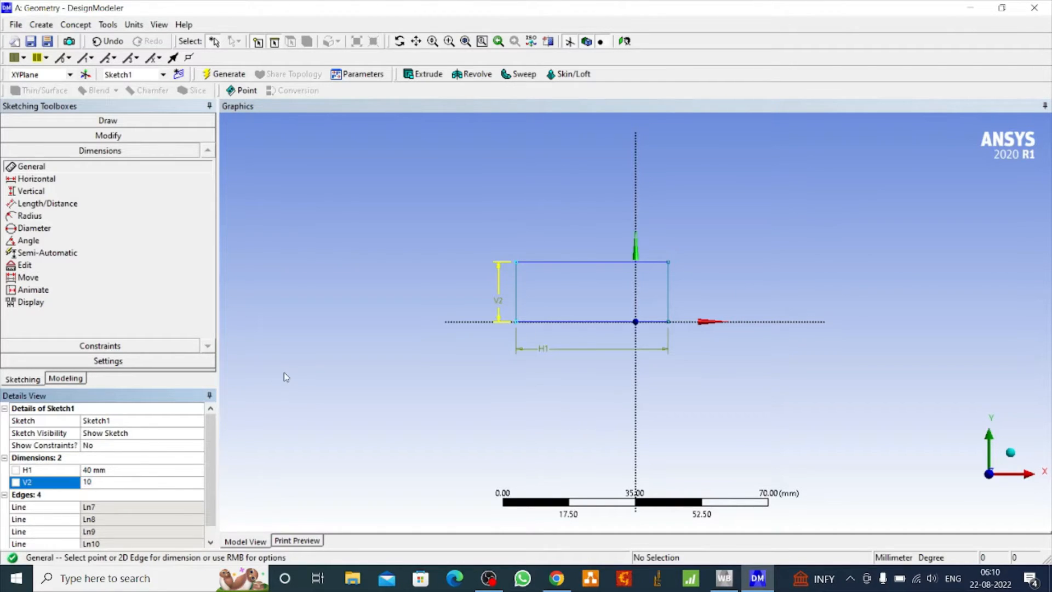
{"action": "key", "text": "Return"}
- Apply a symmetry constraint to the rectangle's two vertical sides about the vertical axis
{"action": "left_click", "coordinate": [71, 347]}
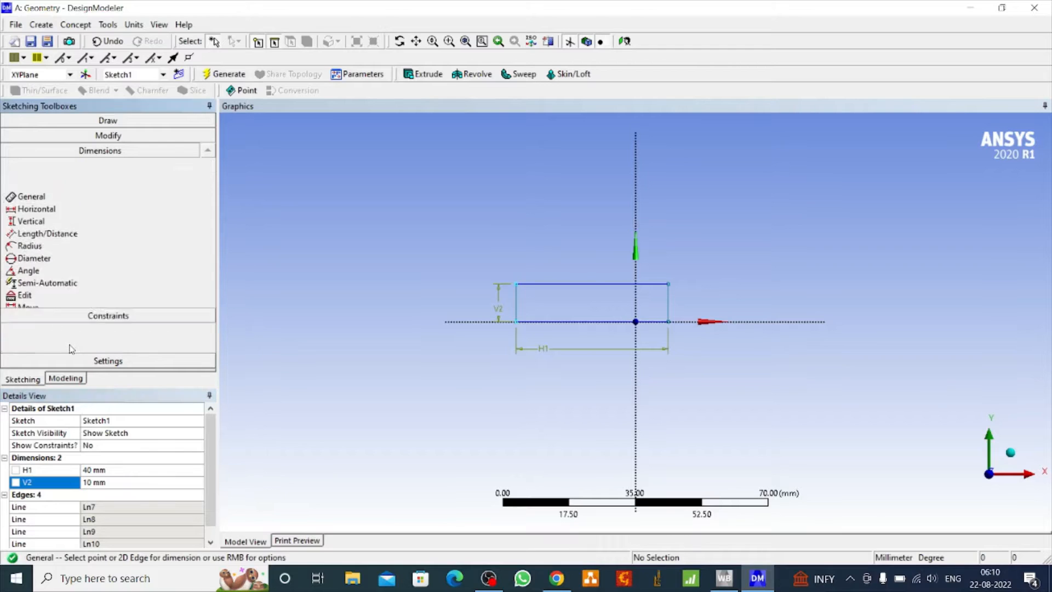
{"action": "left_click", "coordinate": [44, 295]}
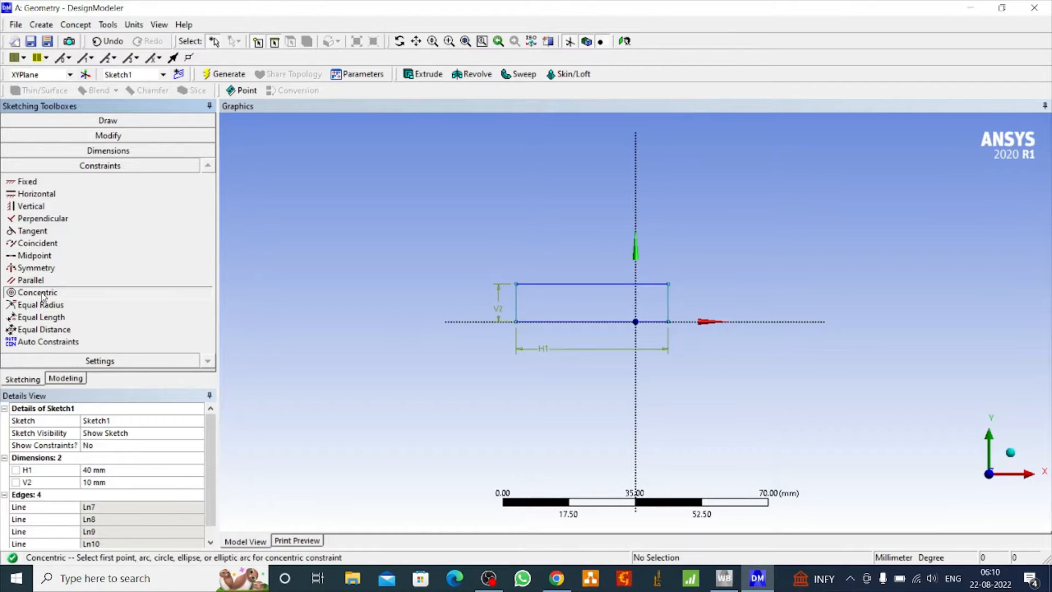
{"action": "left_click", "coordinate": [42, 268]}
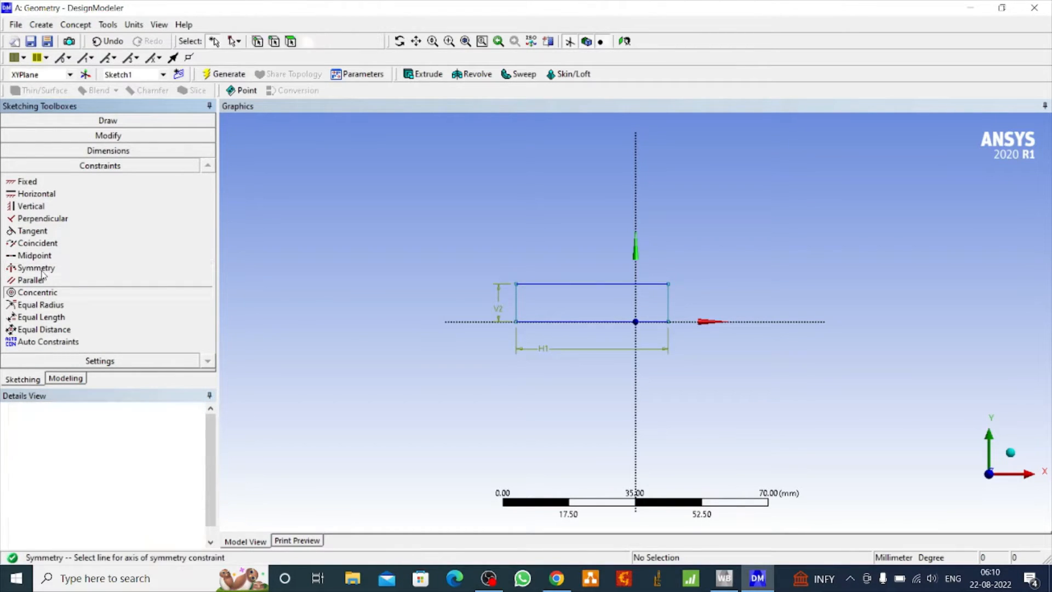
{"action": "left_click", "coordinate": [635, 303]}
{"action": "left_click", "coordinate": [668, 307]}
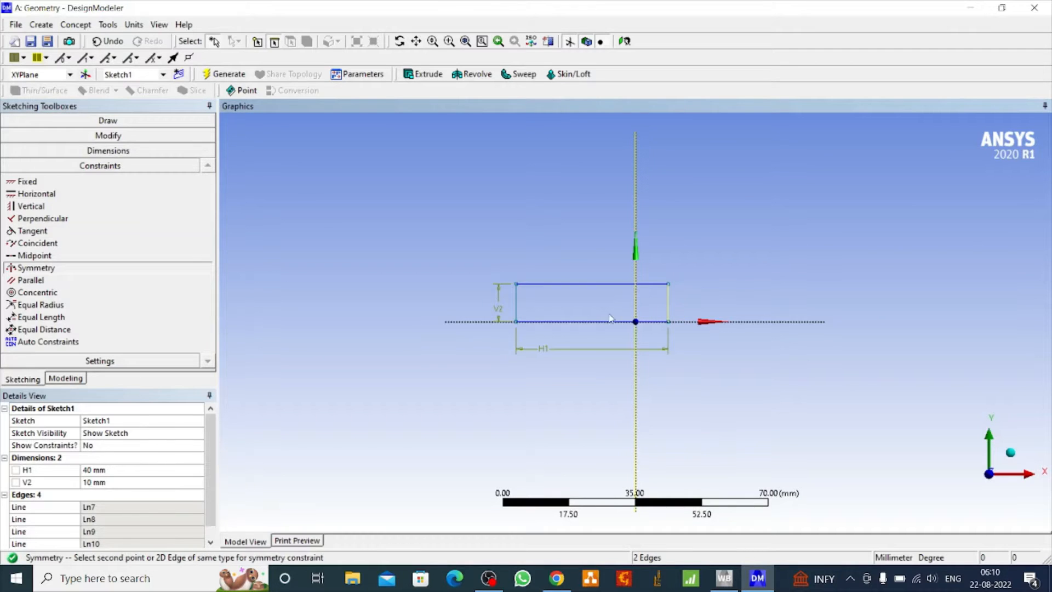
{"action": "left_click", "coordinate": [516, 310]}
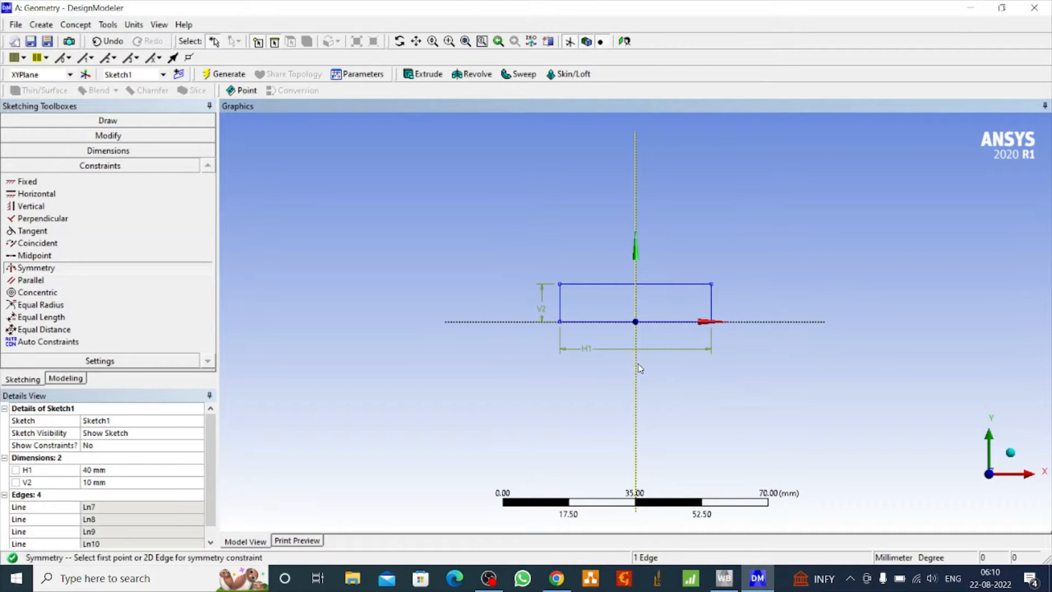
- Sketch two upright rectangles, each about 7 mm wide and 14 mm high, rising from the base rectangle's two upper corners
{"action": "left_click", "coordinate": [93, 121]}
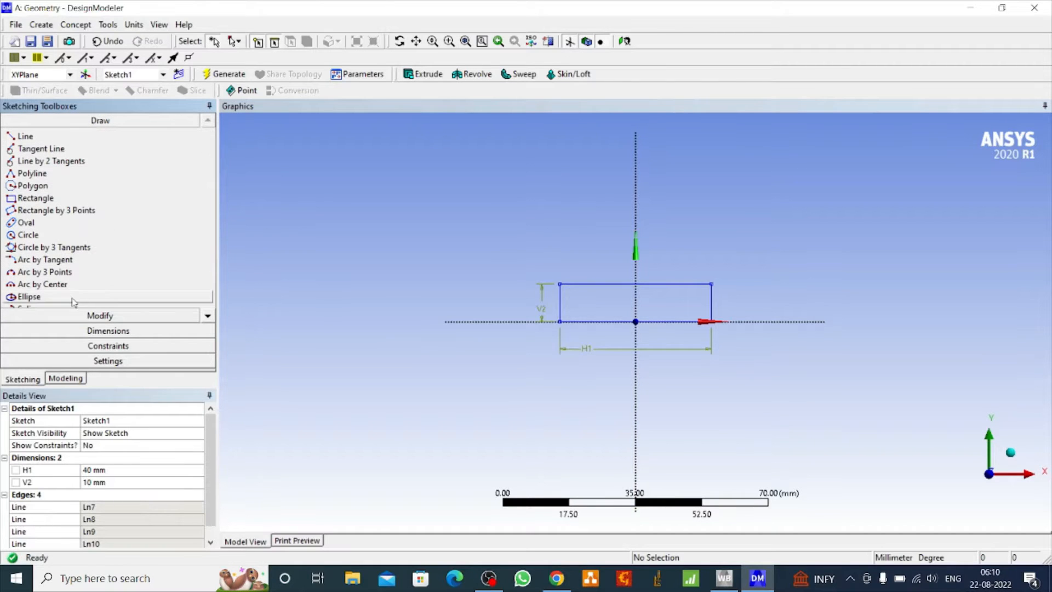
{"action": "left_click", "coordinate": [37, 200]}
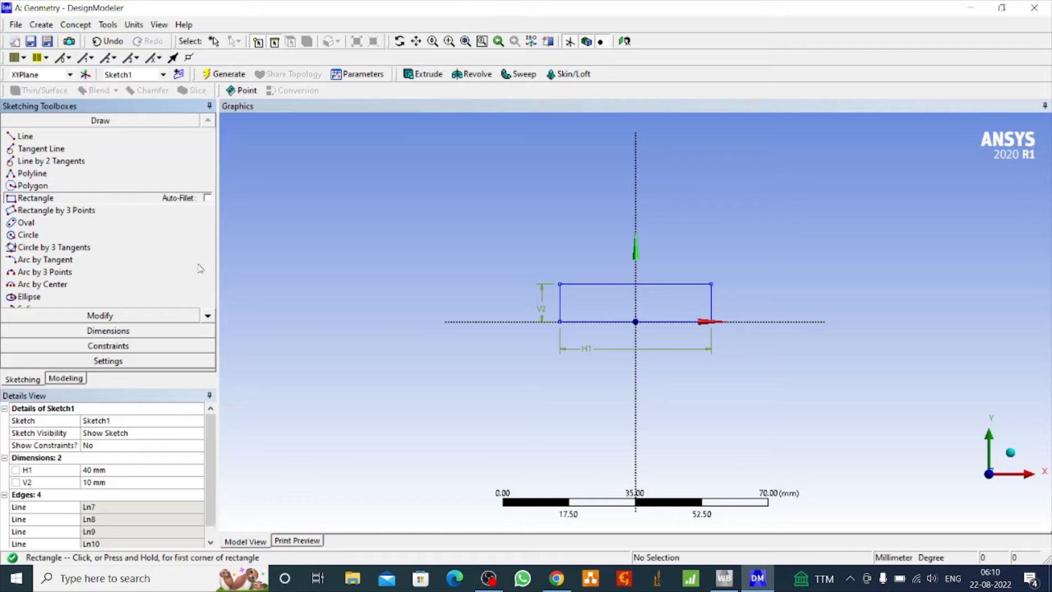
{"action": "left_click", "coordinate": [560, 282]}
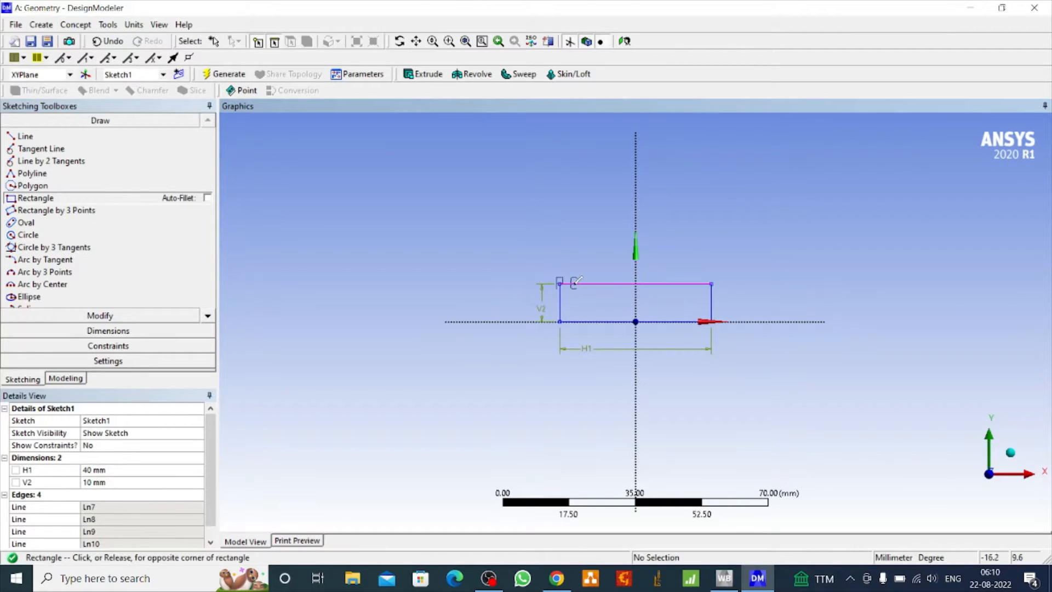
{"action": "left_click", "coordinate": [589, 231]}
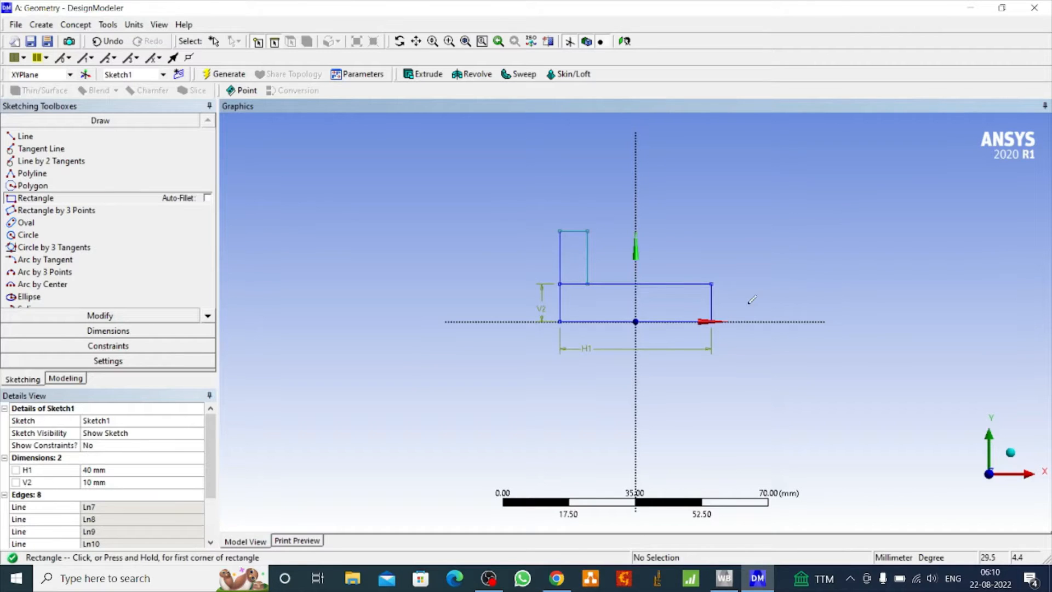
{"action": "left_click", "coordinate": [712, 283]}
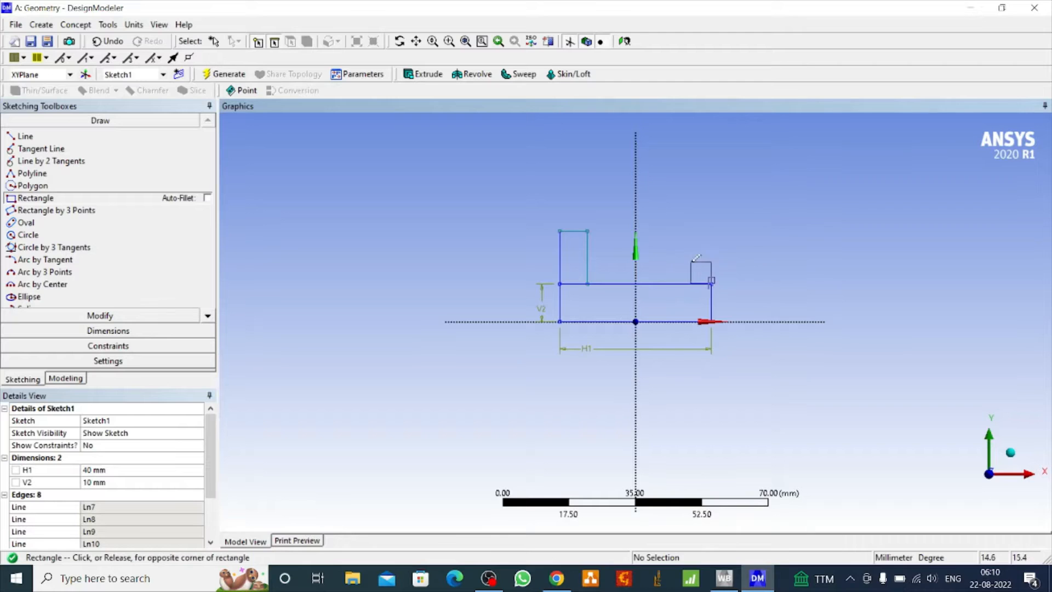
{"action": "left_click", "coordinate": [684, 229]}
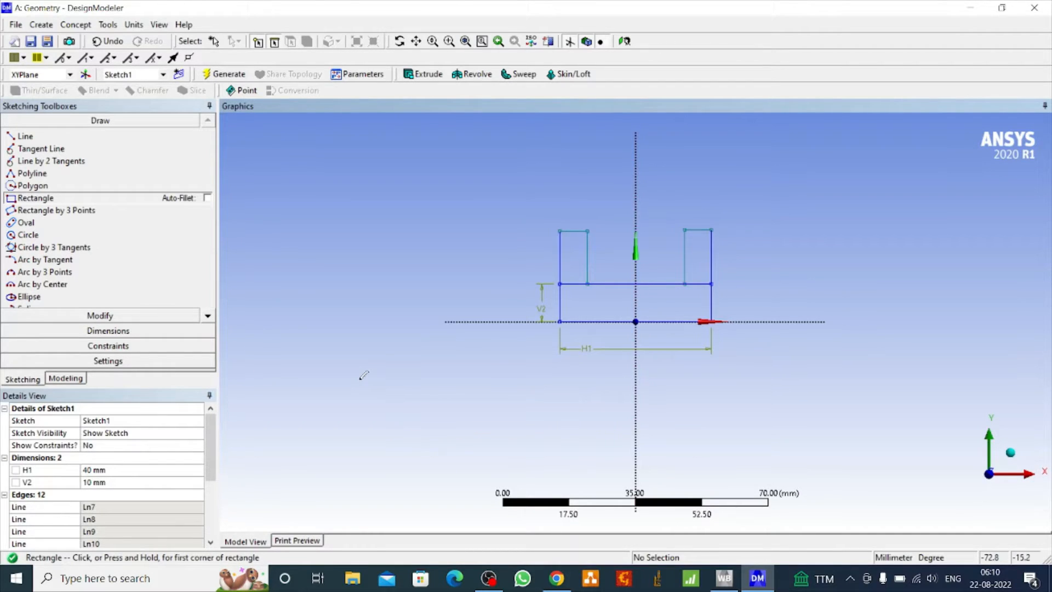
- Dimension the width and height of both upright rectangles with general dimensions
{"action": "left_click", "coordinate": [119, 332]}
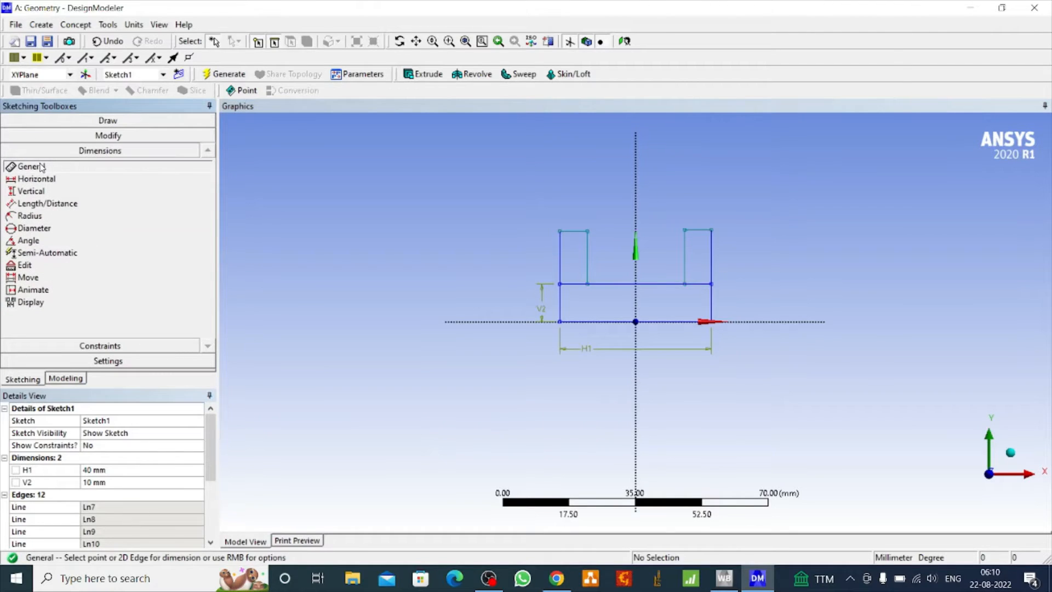
{"action": "left_click", "coordinate": [560, 258]}
{"action": "left_click", "coordinate": [544, 267]}
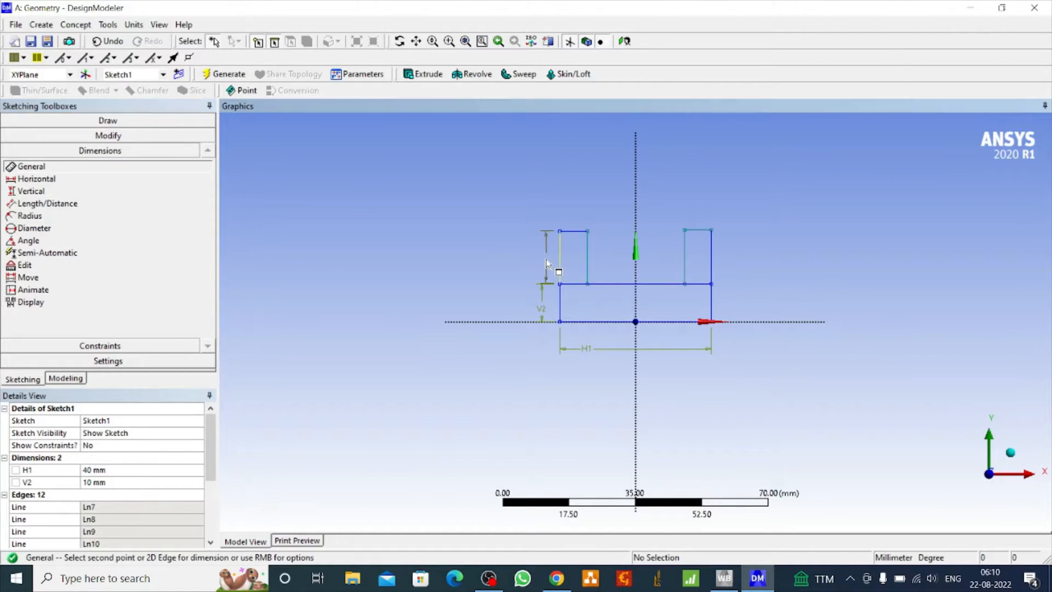
{"action": "left_click", "coordinate": [576, 238]}
{"action": "left_click", "coordinate": [572, 216]}
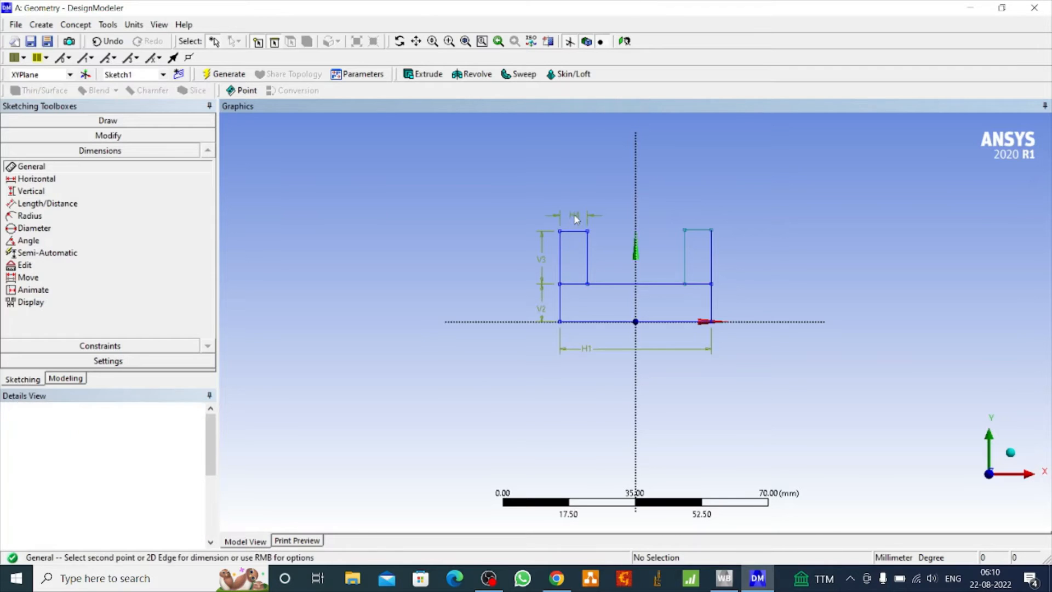
{"action": "left_click", "coordinate": [704, 230]}
{"action": "left_click", "coordinate": [705, 221]}
{"action": "left_click", "coordinate": [711, 247]}
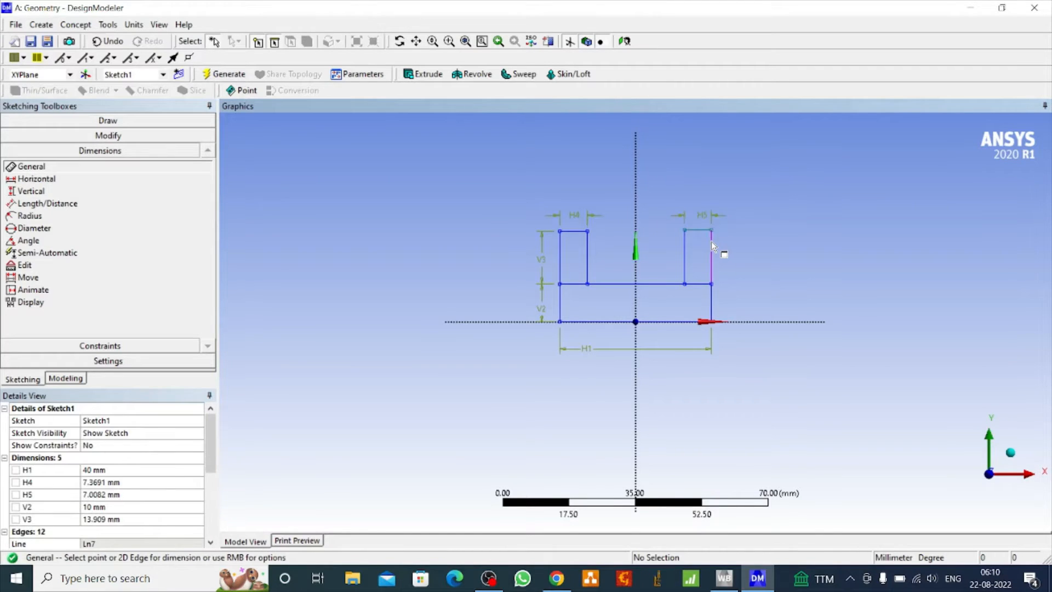
{"action": "left_click", "coordinate": [725, 251]}
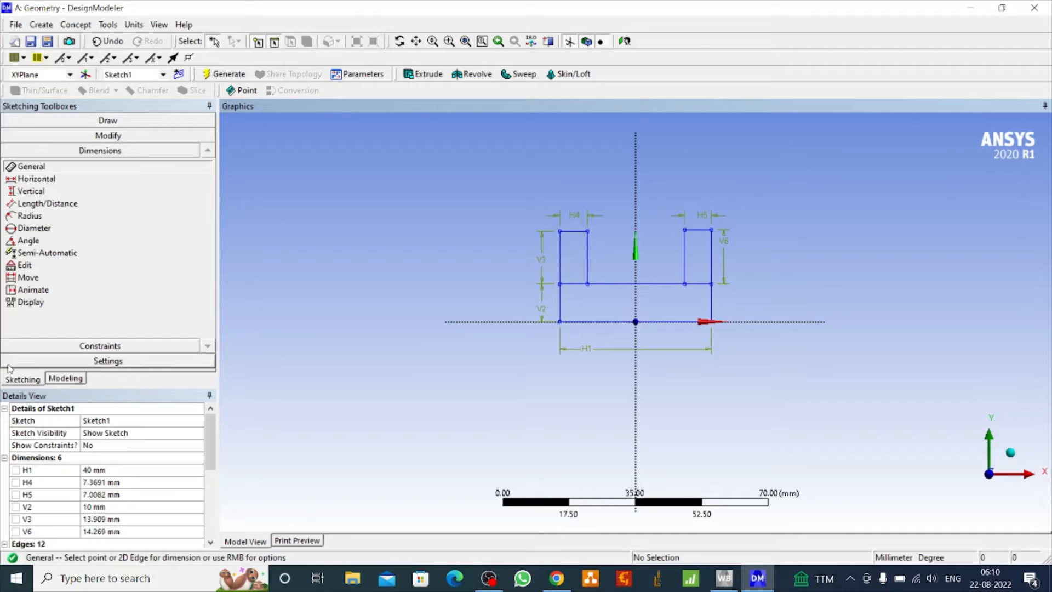
- Set the width and height of both upright rectangles to 10 mm
{"action": "left_click", "coordinate": [94, 483]}
{"action": "type", "text": "1"}
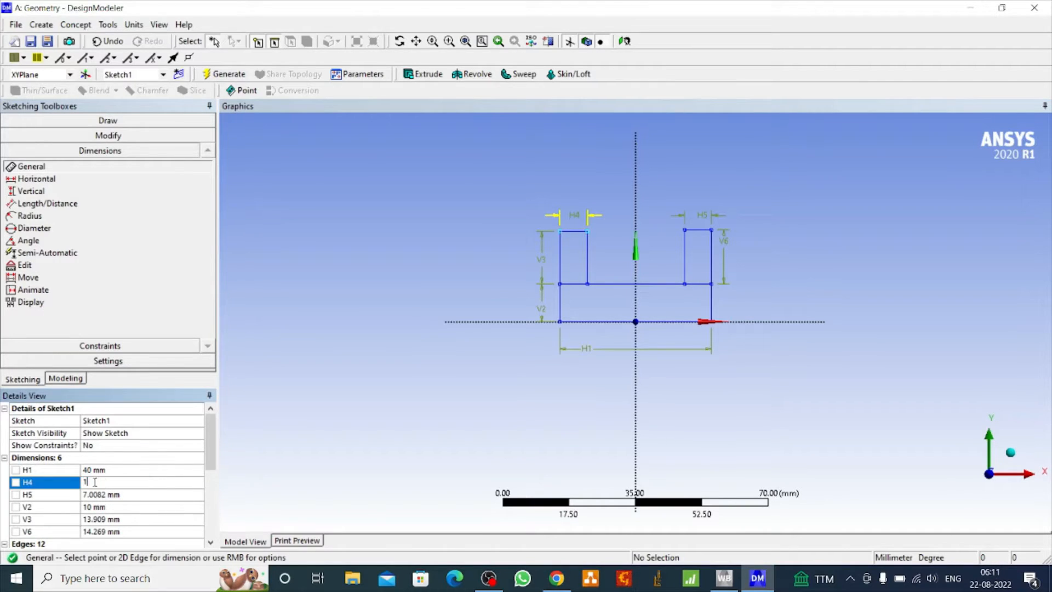
{"action": "type", "text": "0"}
{"action": "left_click", "coordinate": [97, 495]}
{"action": "type", "text": "1"}
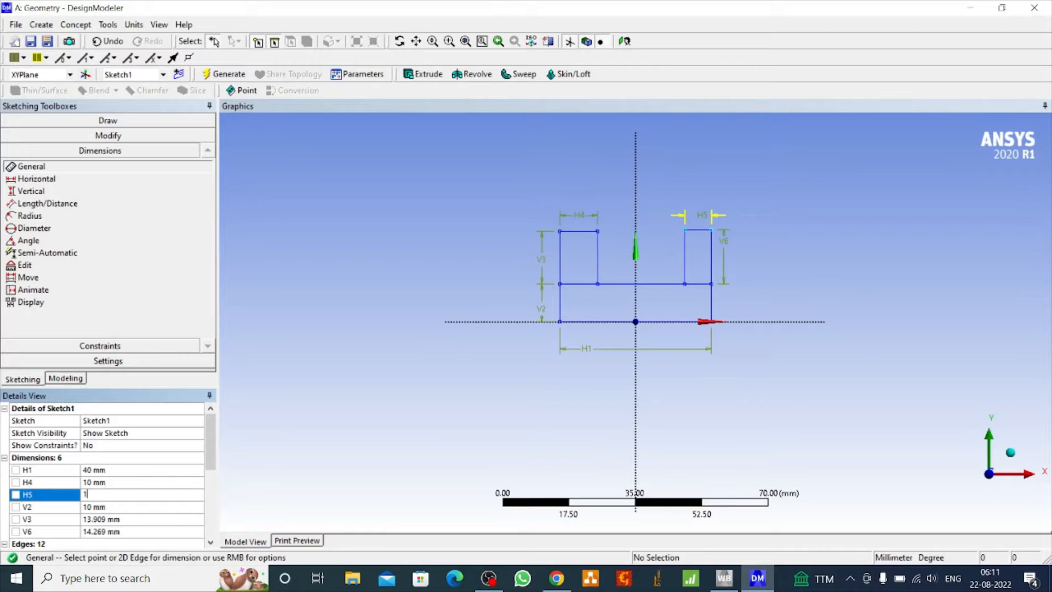
{"action": "left_click", "coordinate": [103, 520]}
{"action": "type", "text": "10"}
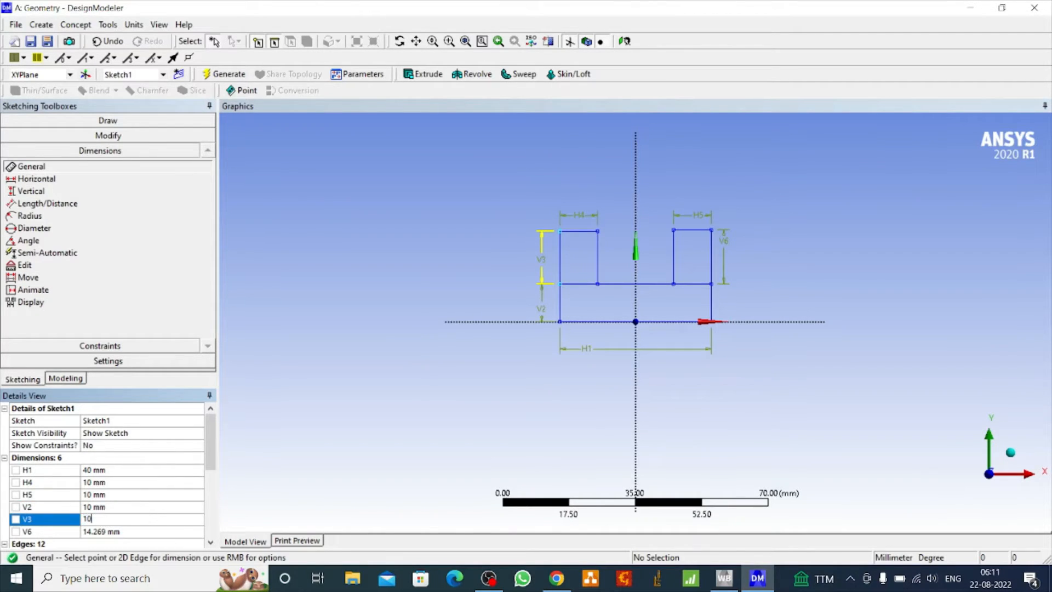
{"action": "left_click", "coordinate": [100, 531]}
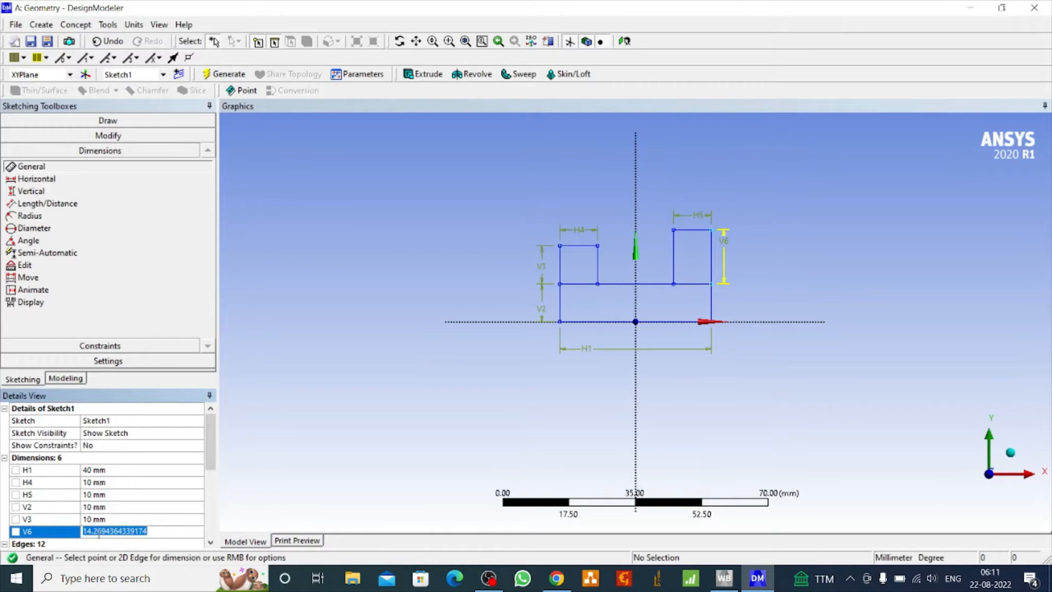
{"action": "type", "text": "10"}
{"action": "key", "text": "Return"}
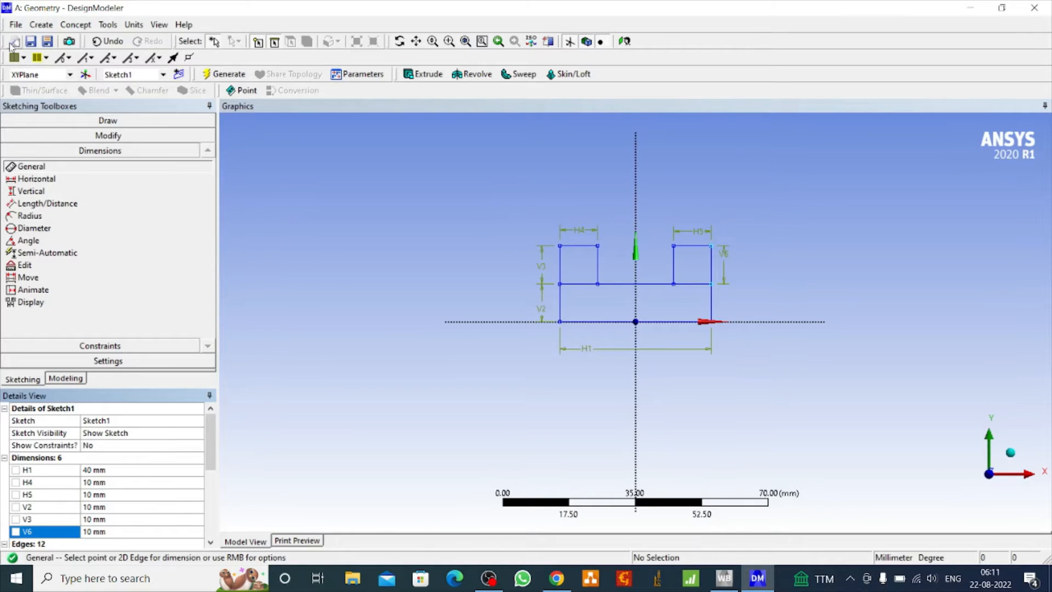
- Fillet the two inner corners where the uprights meet the base with a 2.5 mm radius
{"action": "left_click", "coordinate": [92, 135]}
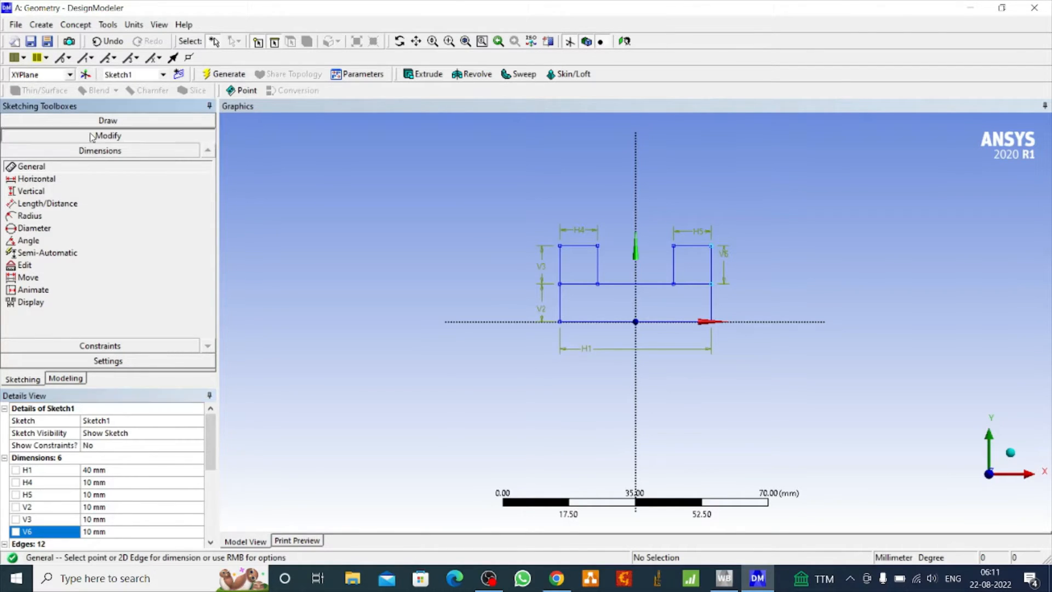
{"action": "left_click", "coordinate": [31, 152]}
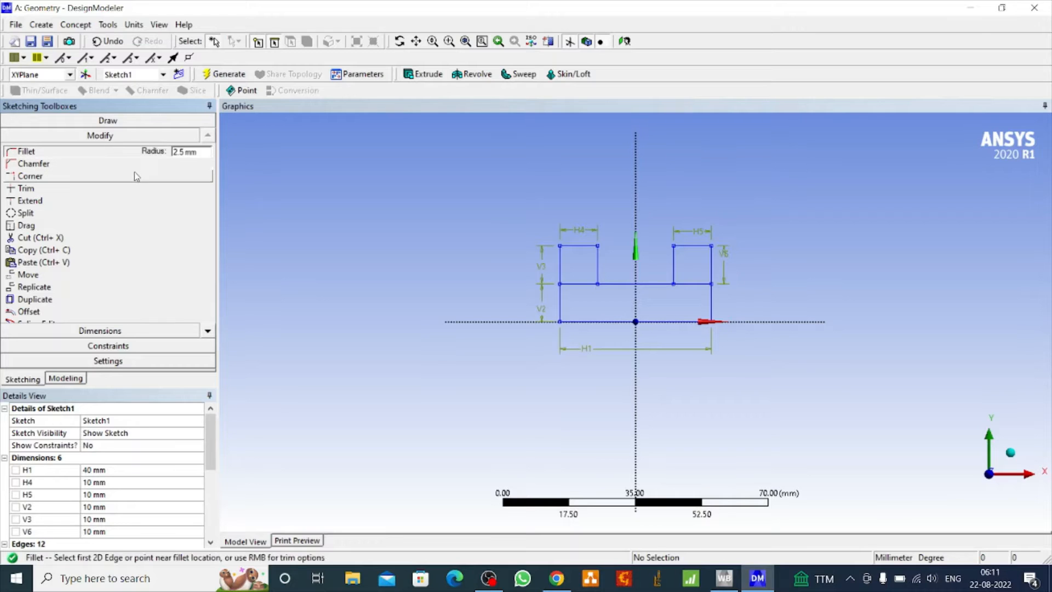
{"action": "left_click", "coordinate": [603, 282]}
{"action": "left_click", "coordinate": [613, 285]}
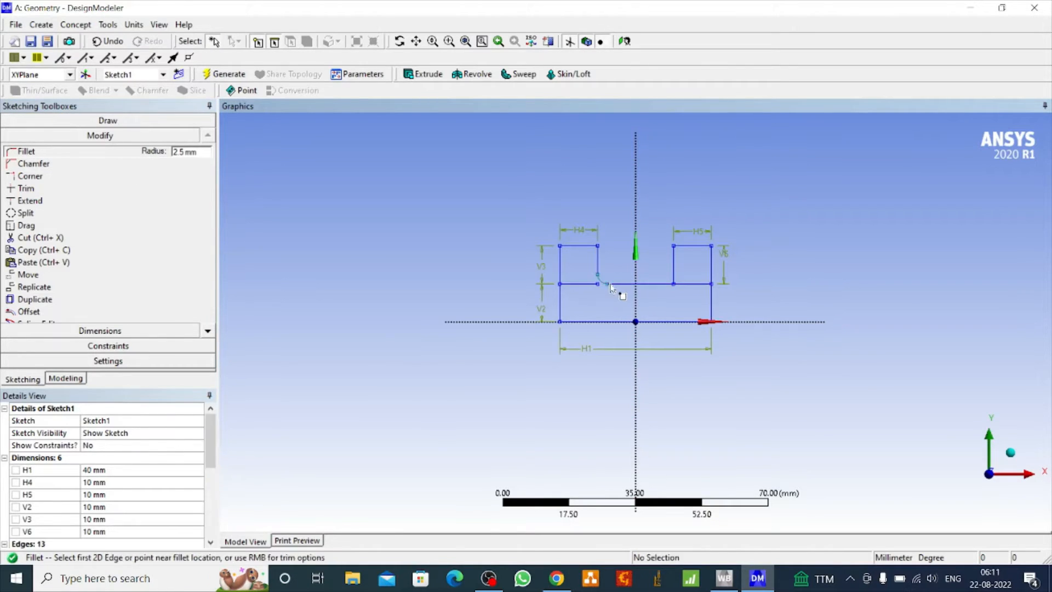
{"action": "left_click", "coordinate": [674, 274]}
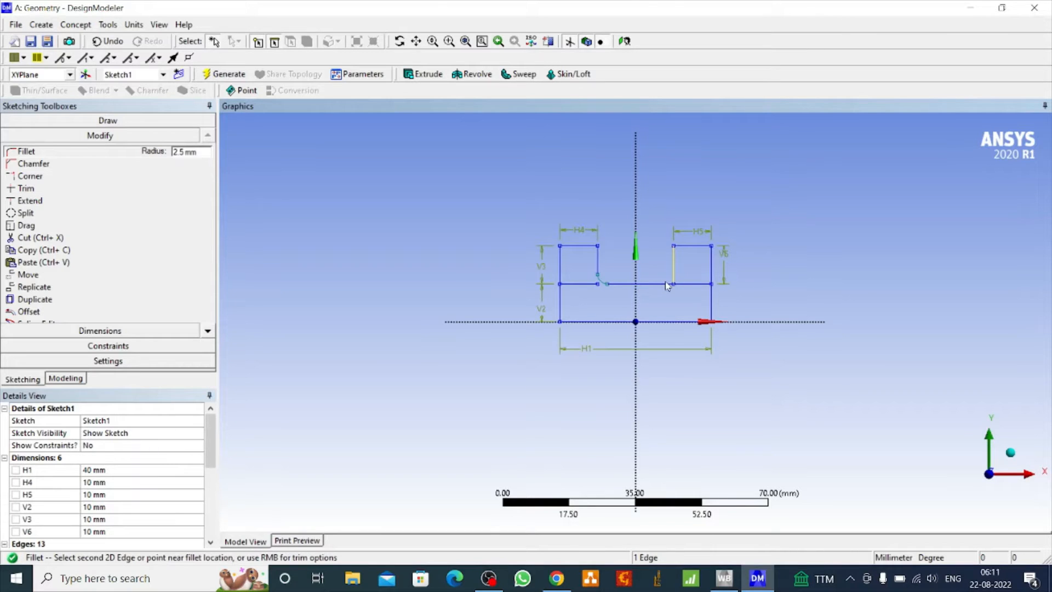
{"action": "left_click", "coordinate": [664, 283]}
{"action": "left_click", "coordinate": [663, 284]}
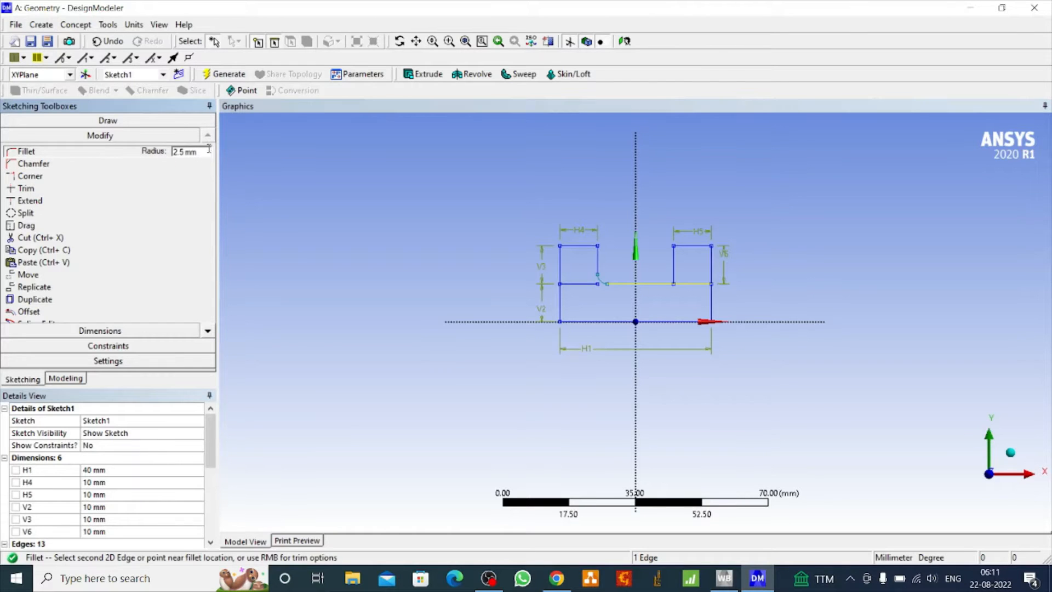
{"action": "left_click", "coordinate": [49, 164]}
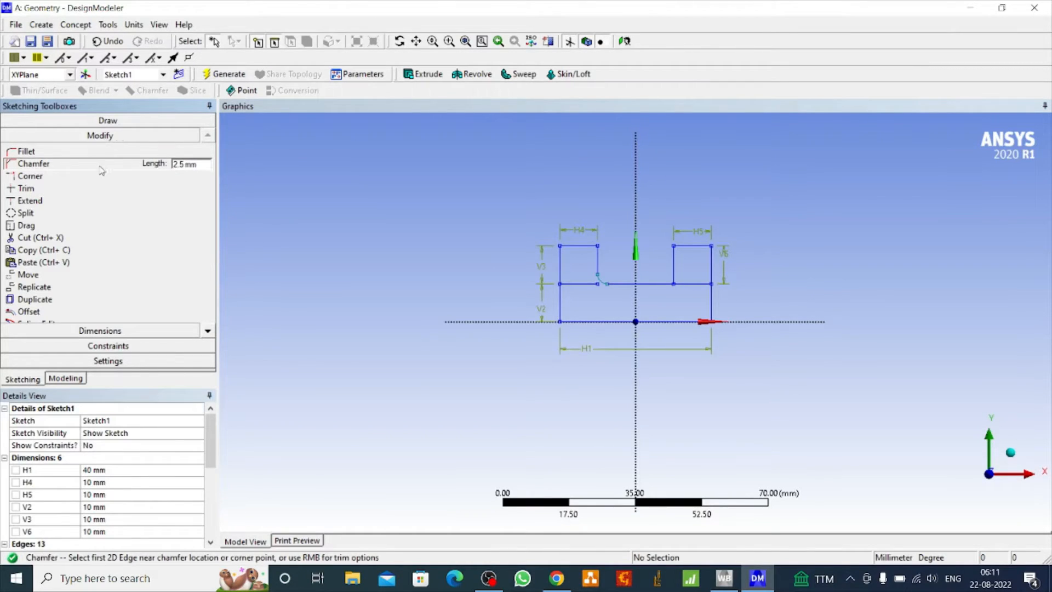
{"action": "left_click", "coordinate": [110, 152]}
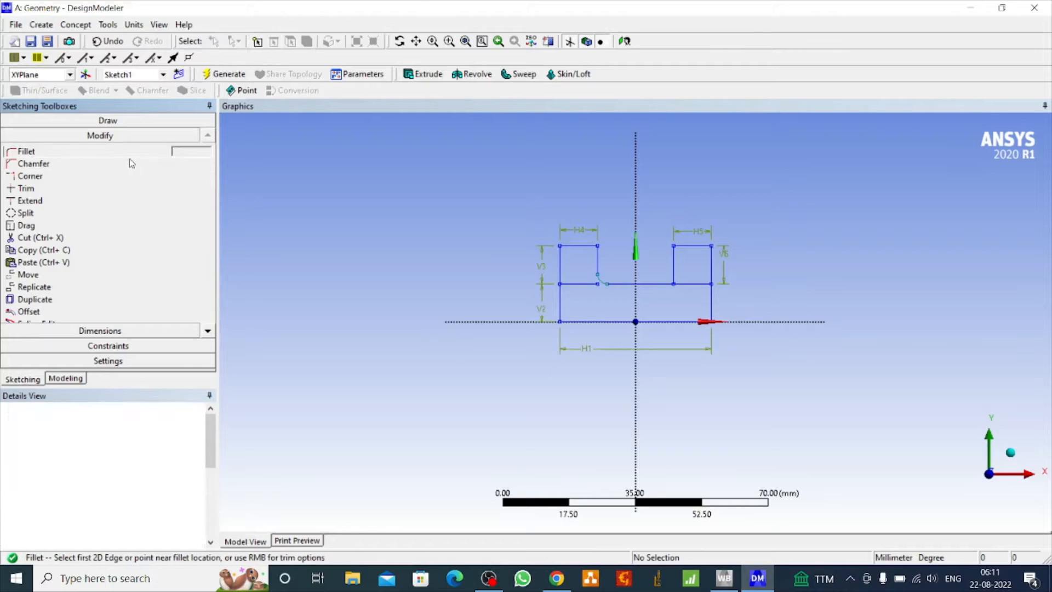
{"action": "left_click", "coordinate": [674, 274]}
{"action": "left_click", "coordinate": [667, 284]}
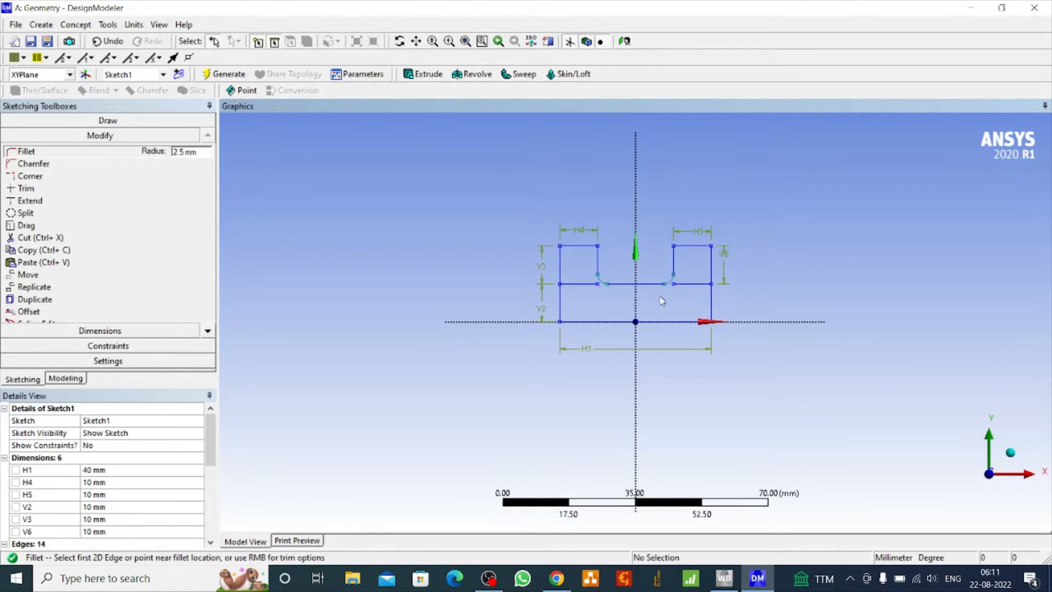
- Trim the base line segments beneath both uprights so the sketch forms one continuous U-shaped outline
{"action": "left_click", "coordinate": [25, 188]}
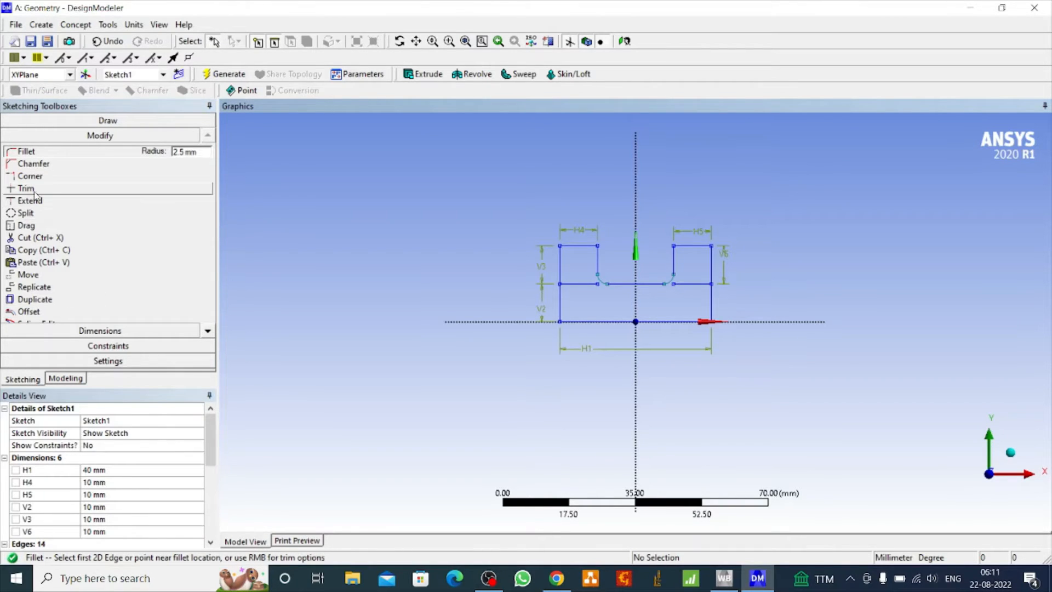
{"action": "left_click", "coordinate": [577, 282]}
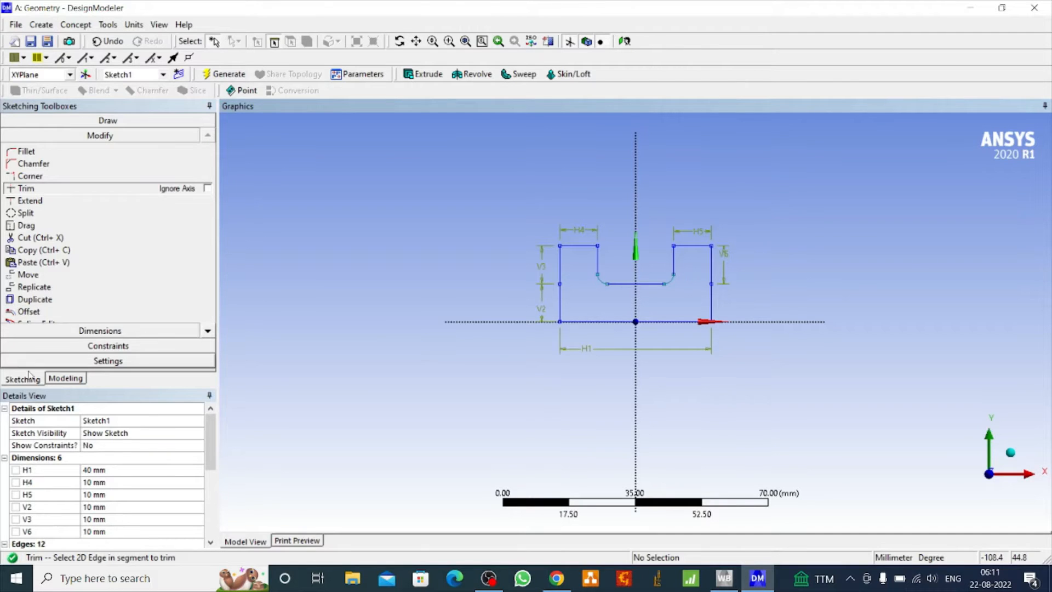
- Create a second sketch on the XY plane and draw a rectangle about 8.4 mm high across the tops of both uprights
{"action": "left_click", "coordinate": [65, 378]}
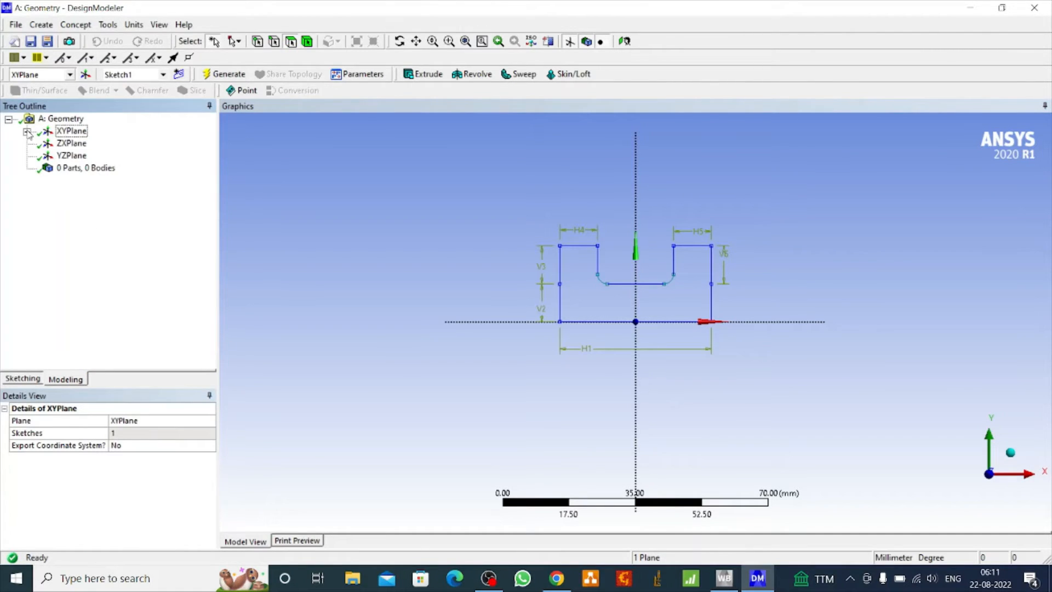
{"action": "left_click", "coordinate": [26, 132]}
{"action": "left_click", "coordinate": [178, 75]}
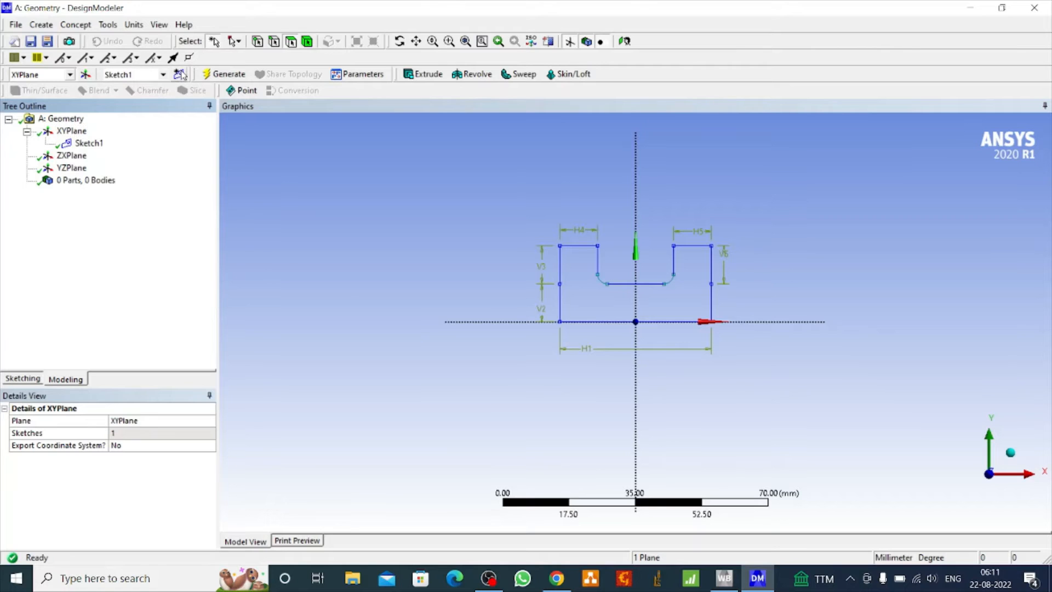
{"action": "left_click", "coordinate": [92, 157]}
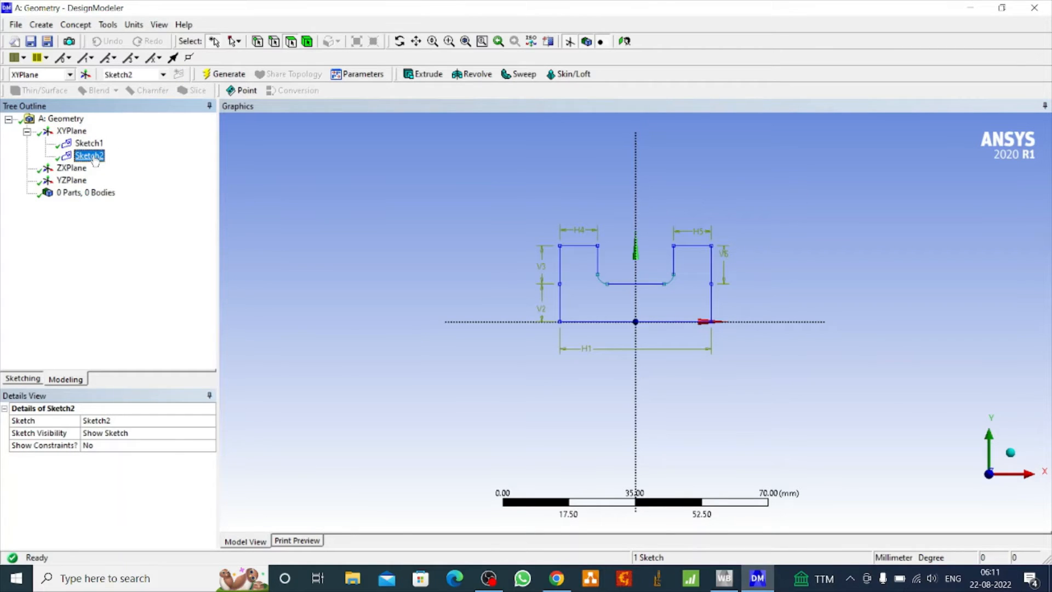
{"action": "left_click", "coordinate": [22, 379]}
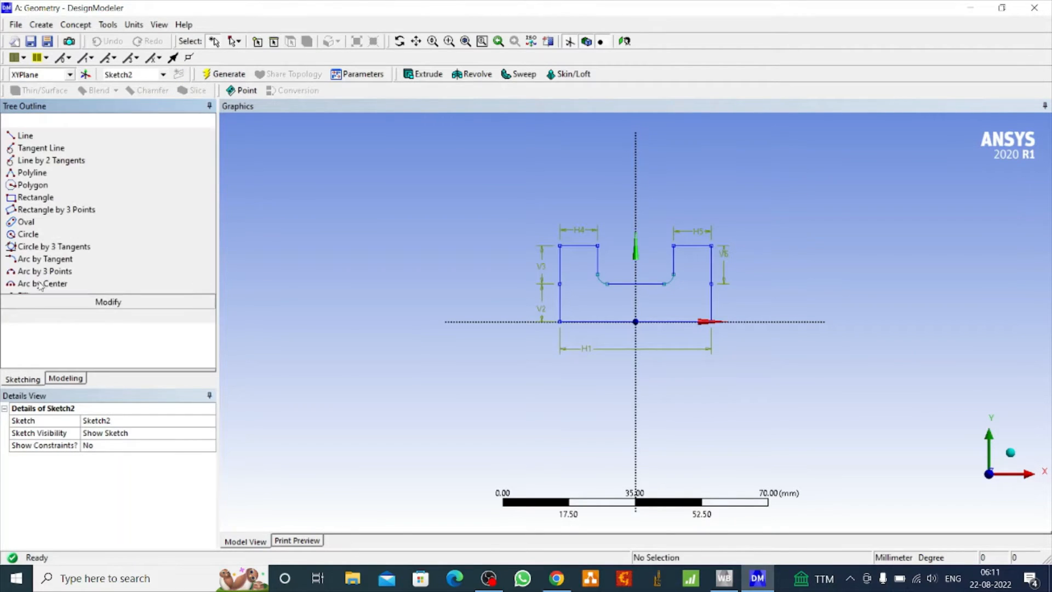
{"action": "left_click", "coordinate": [47, 201]}
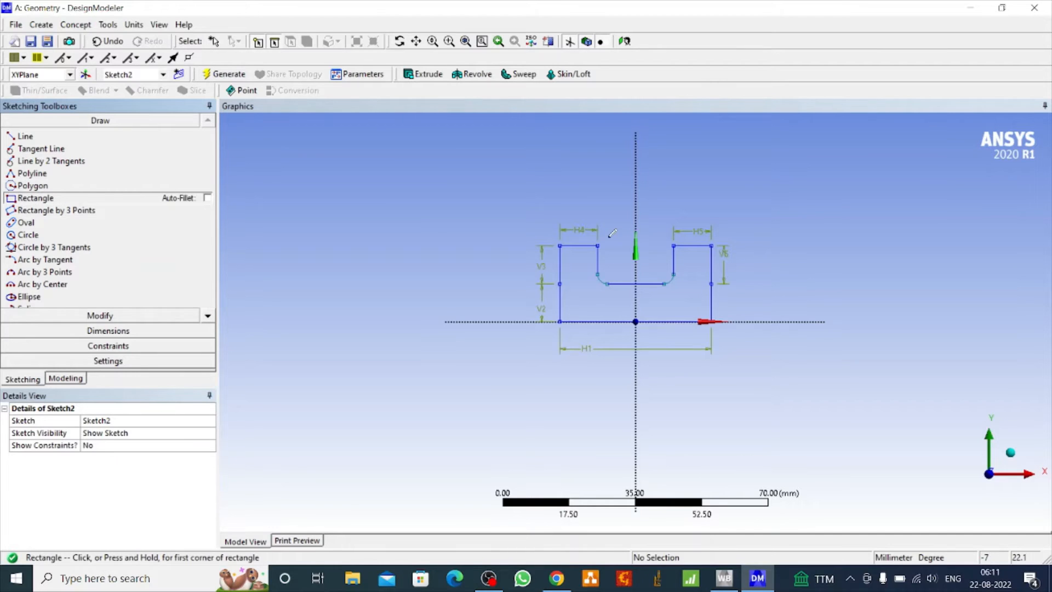
{"action": "left_click", "coordinate": [560, 244]}
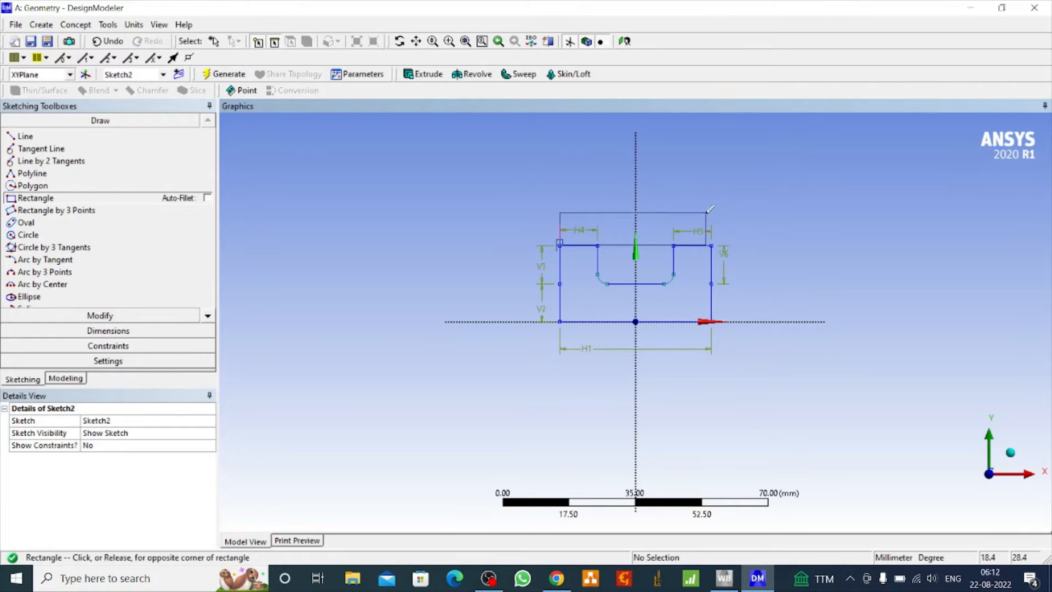
{"action": "left_click", "coordinate": [713, 211]}
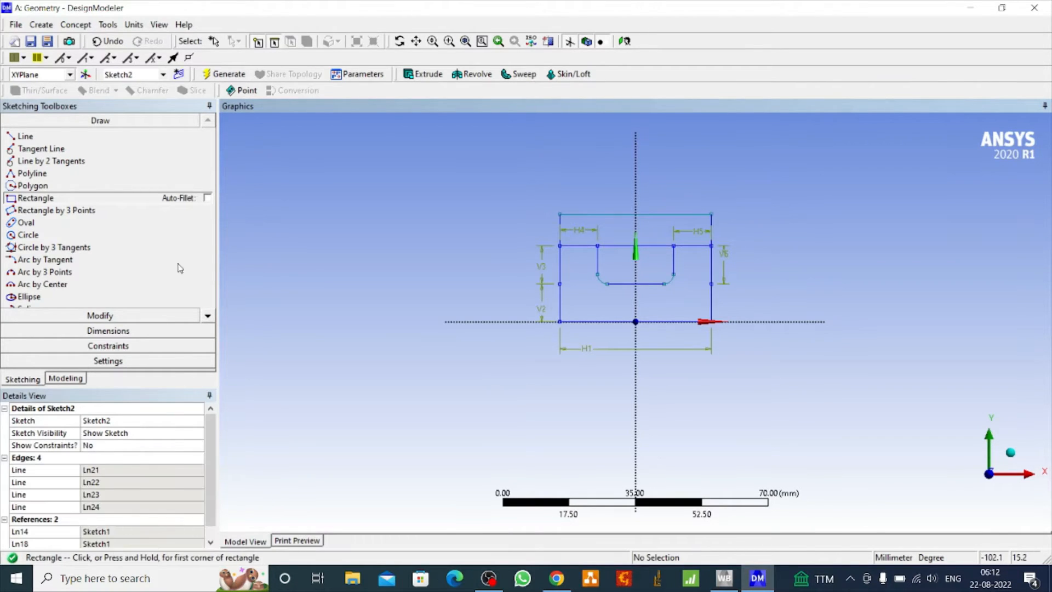
- Dimension the height of the rectangle above the uprights and set it to 2 mm
{"action": "left_click", "coordinate": [91, 330]}
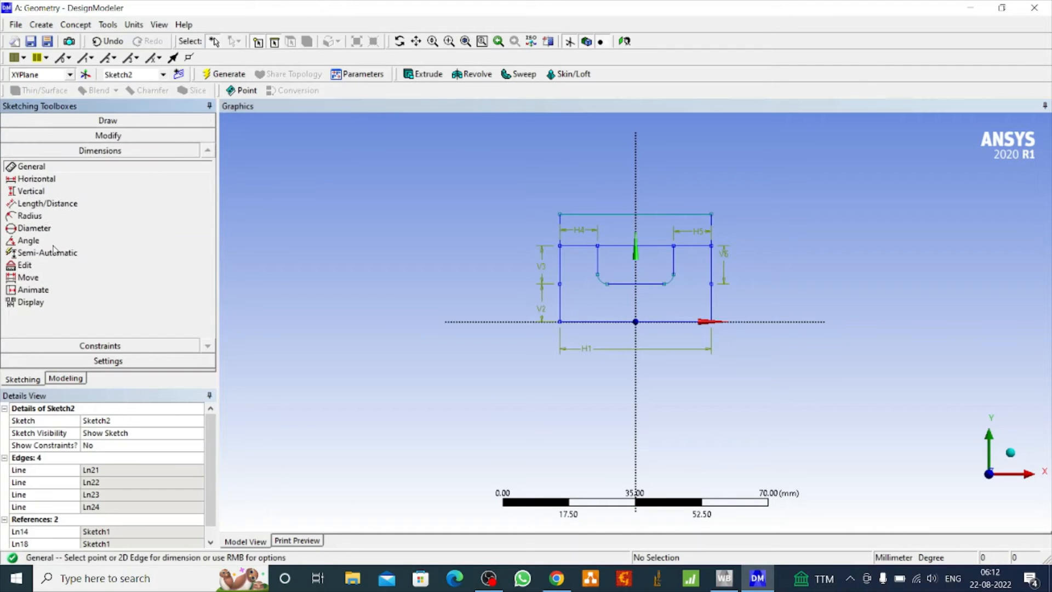
{"action": "left_click", "coordinate": [559, 234]}
{"action": "left_click", "coordinate": [542, 234]}
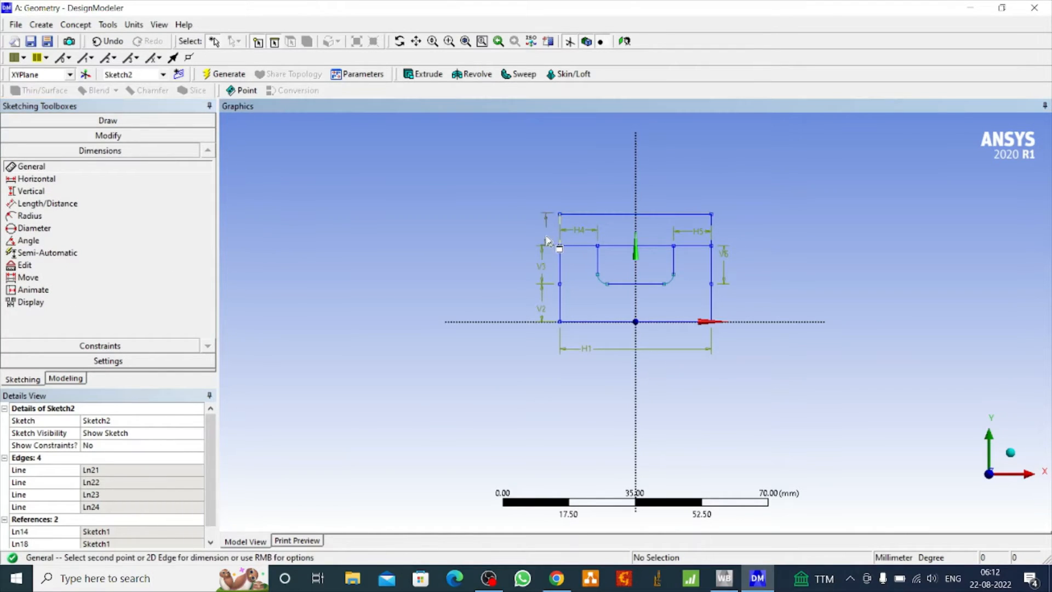
{"action": "left_click", "coordinate": [114, 470]}
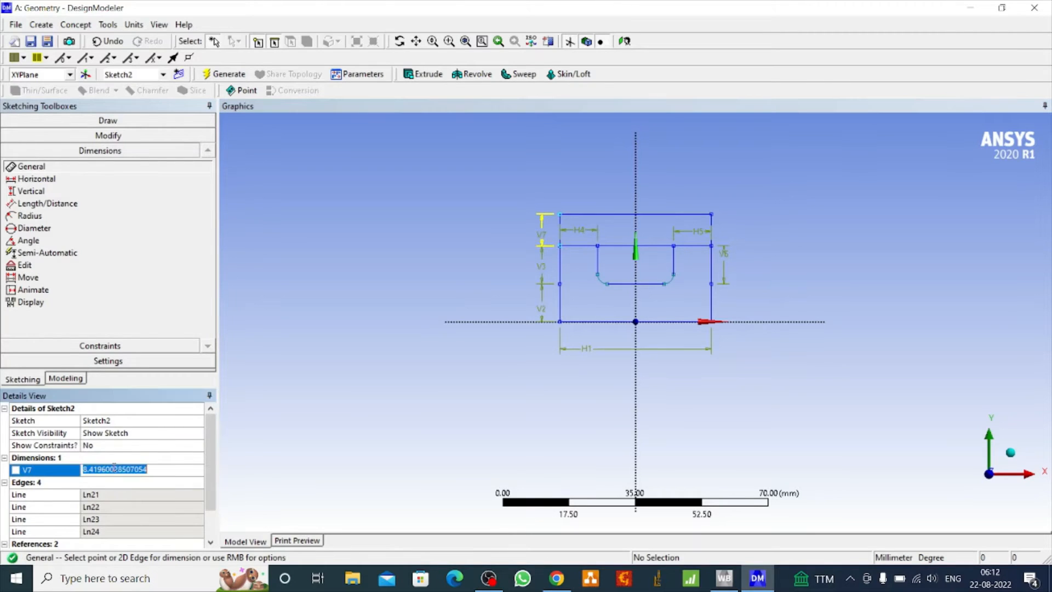
{"action": "type", "text": "2"}
{"action": "key", "text": "Return"}
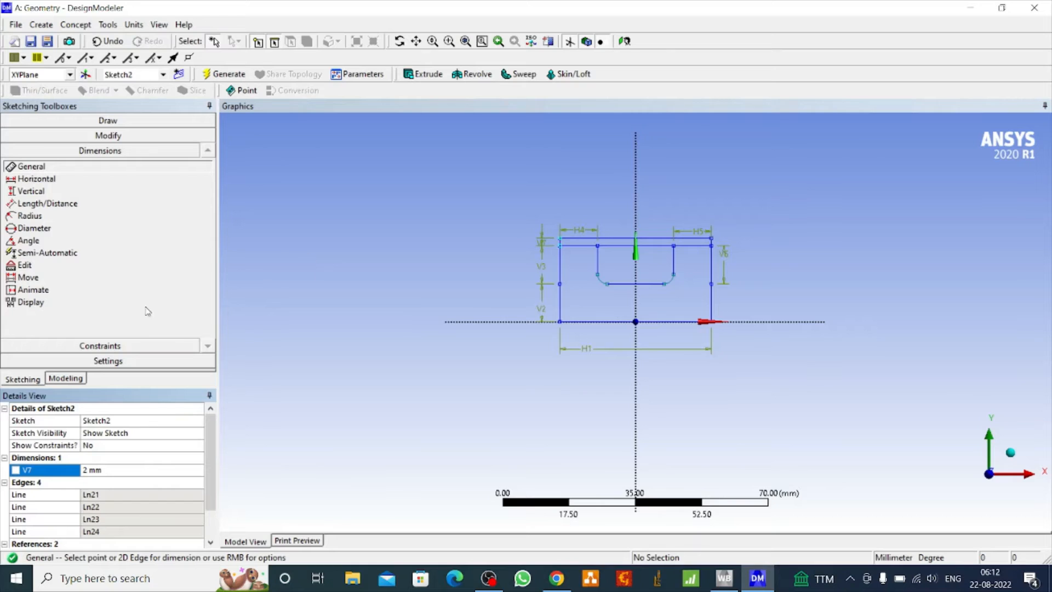
- Create a third sketch on the XY plane and draw a rectangle about 16 mm wide and 8.5 mm high above the thin strip
{"action": "left_click", "coordinate": [65, 379]}
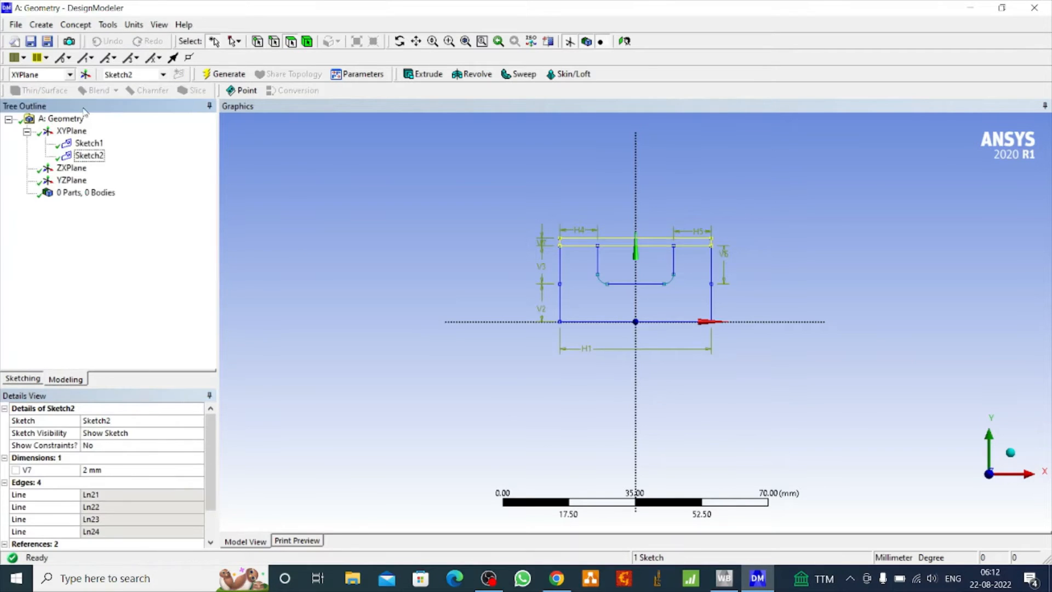
{"action": "left_click", "coordinate": [71, 130]}
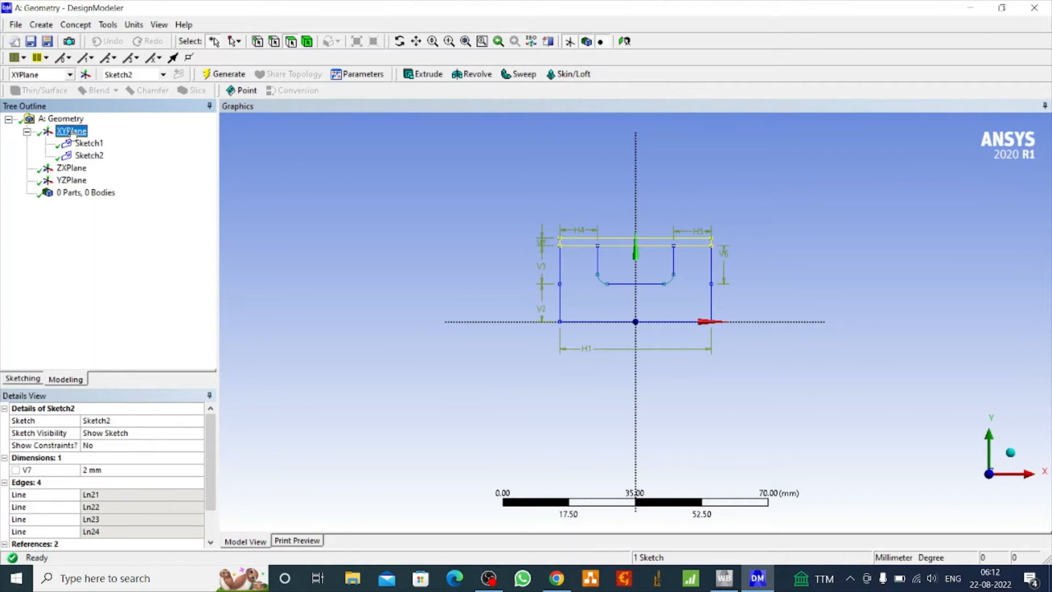
{"action": "left_click", "coordinate": [178, 75]}
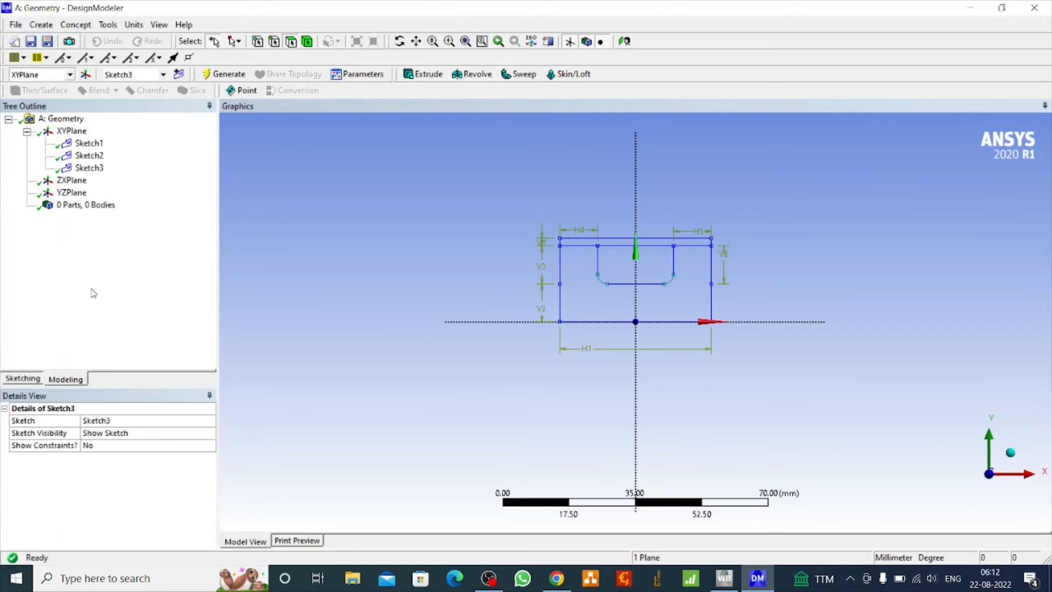
{"action": "left_click", "coordinate": [89, 167]}
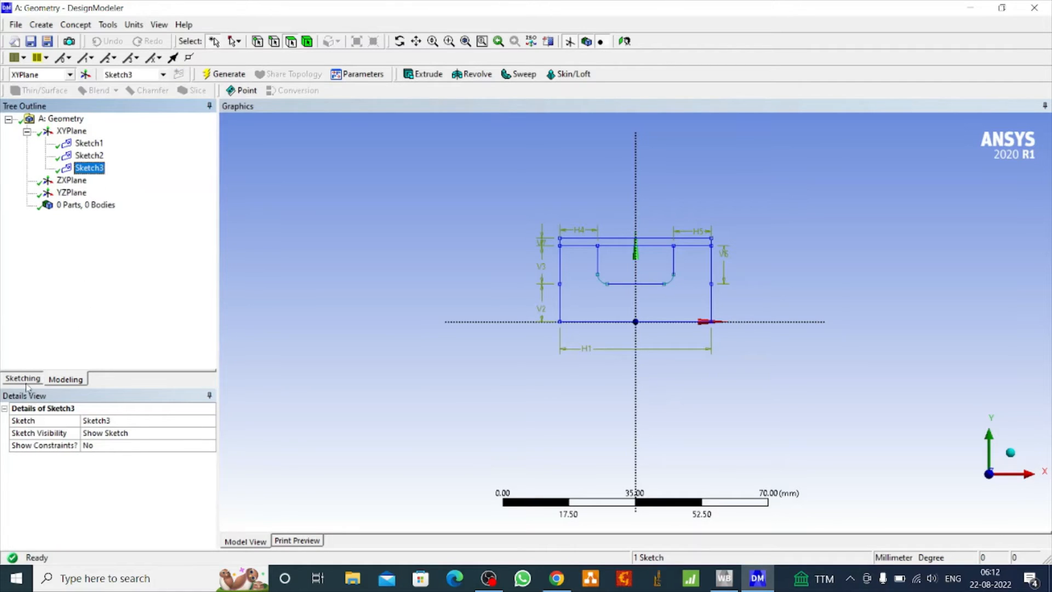
{"action": "left_click", "coordinate": [24, 381]}
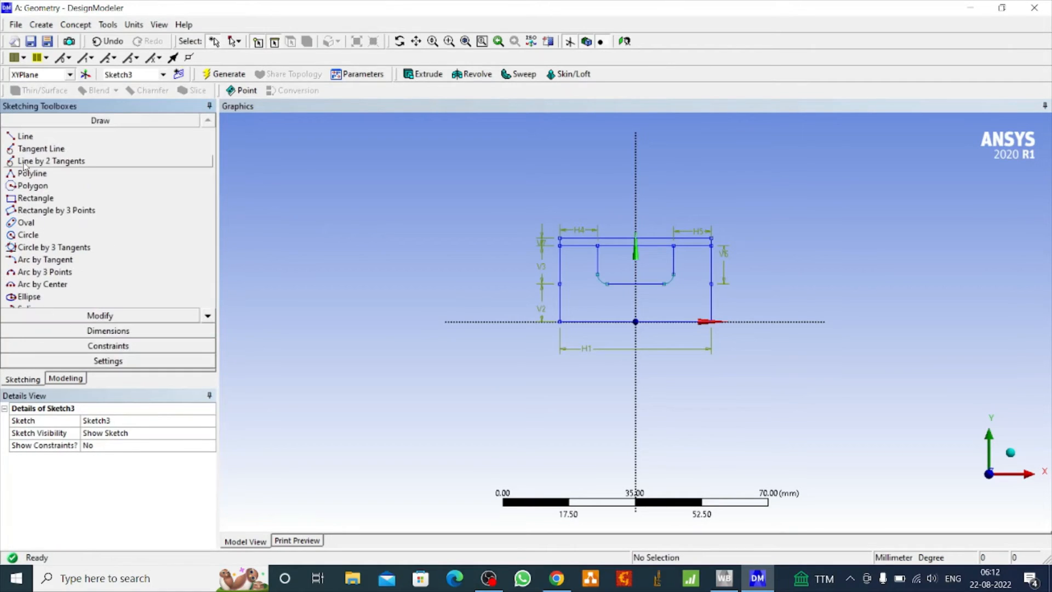
{"action": "left_click", "coordinate": [37, 198]}
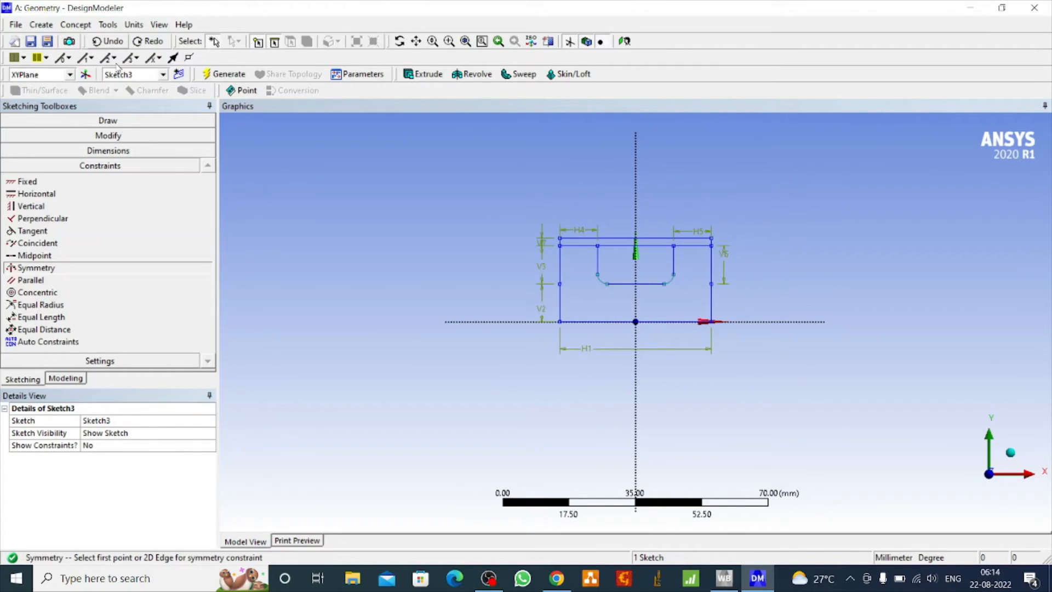
{"action": "left_click", "coordinate": [61, 121]}
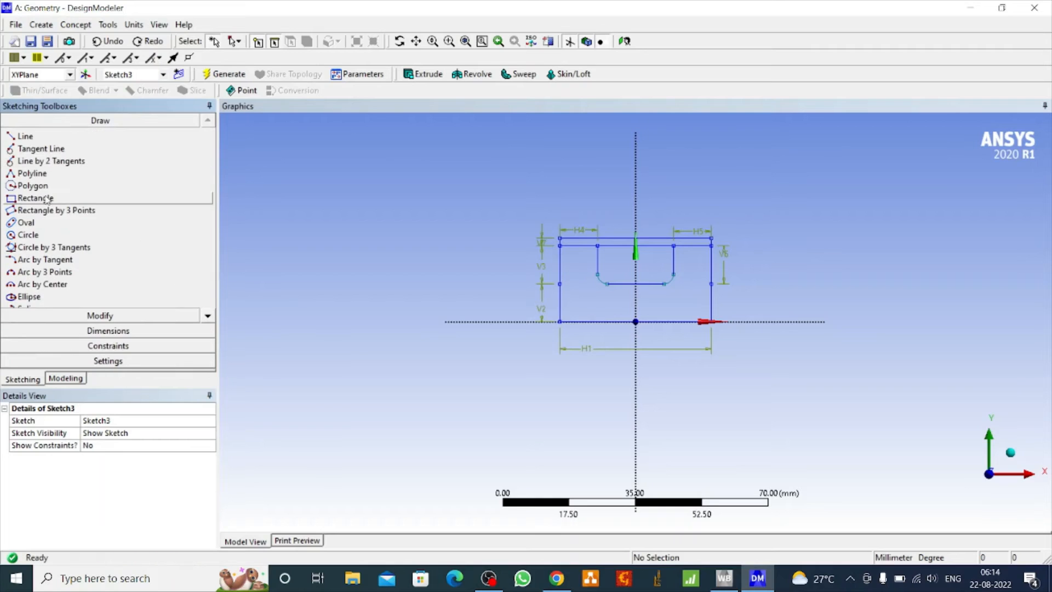
{"action": "left_click", "coordinate": [36, 198]}
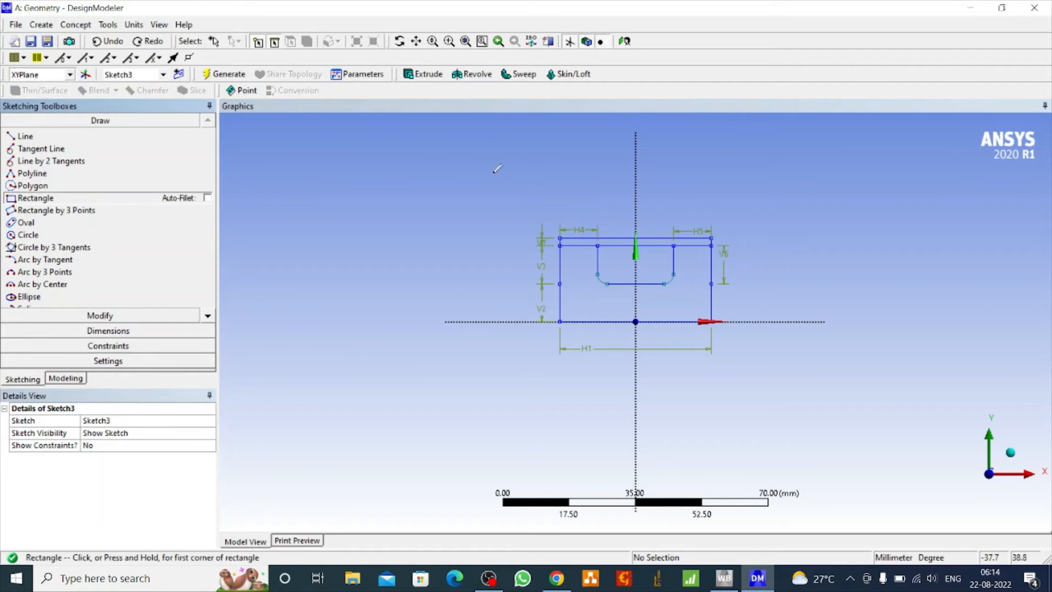
{"action": "left_click", "coordinate": [600, 214]}
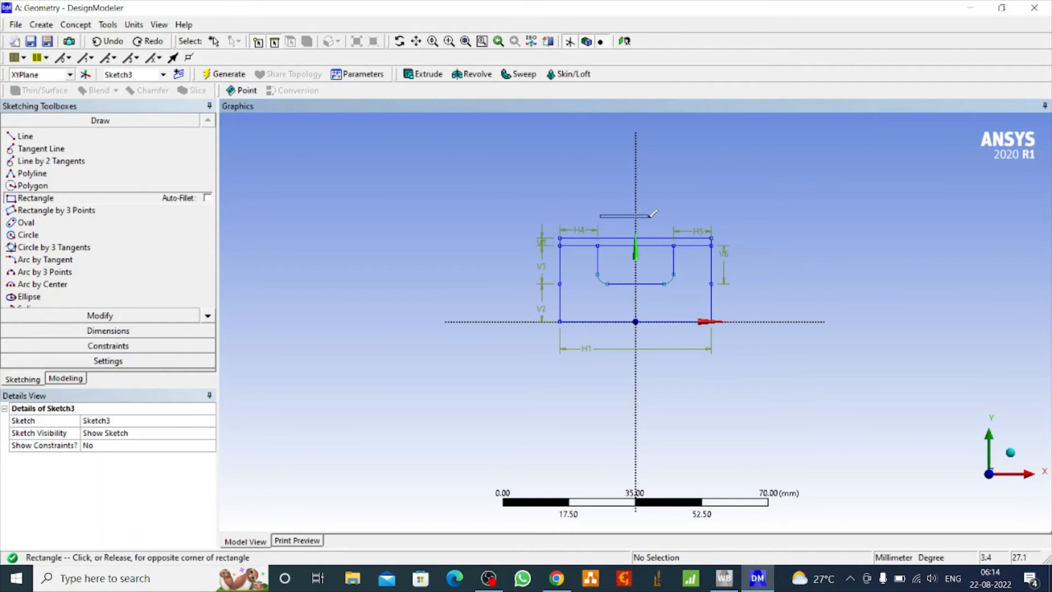
{"action": "left_click", "coordinate": [664, 183]}
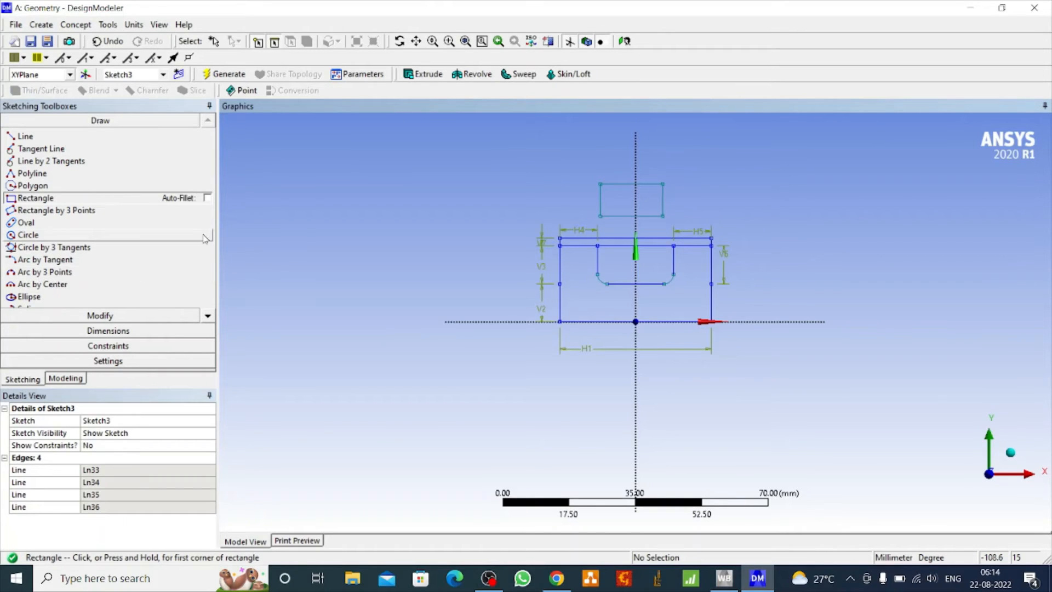
- Dimension the width and height of the upper rectangle with general dimensions
{"action": "left_click", "coordinate": [107, 331]}
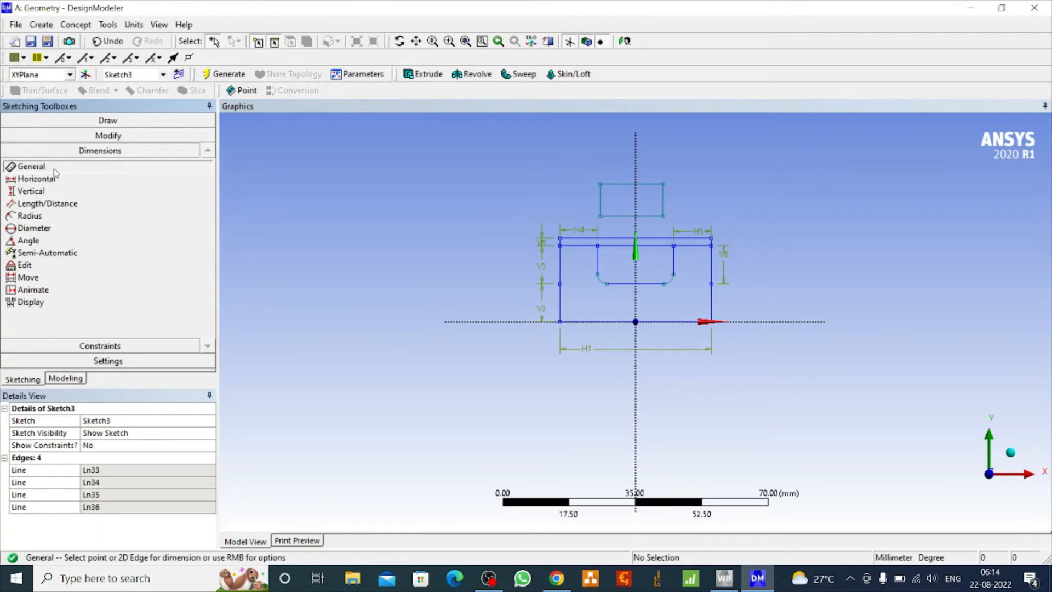
{"action": "left_click", "coordinate": [631, 184]}
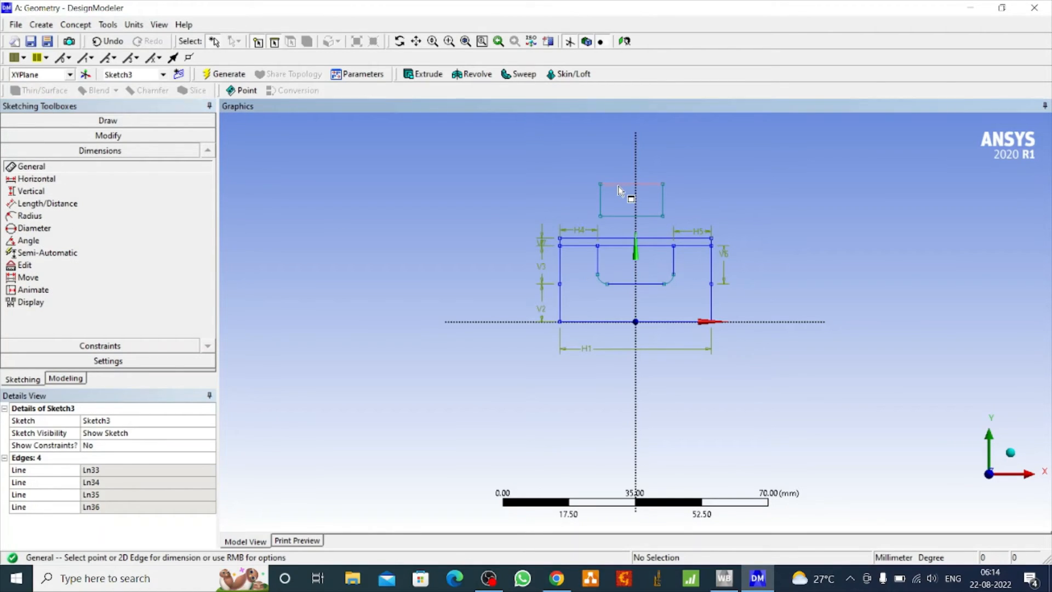
{"action": "left_click", "coordinate": [619, 174]}
{"action": "left_click", "coordinate": [601, 207]}
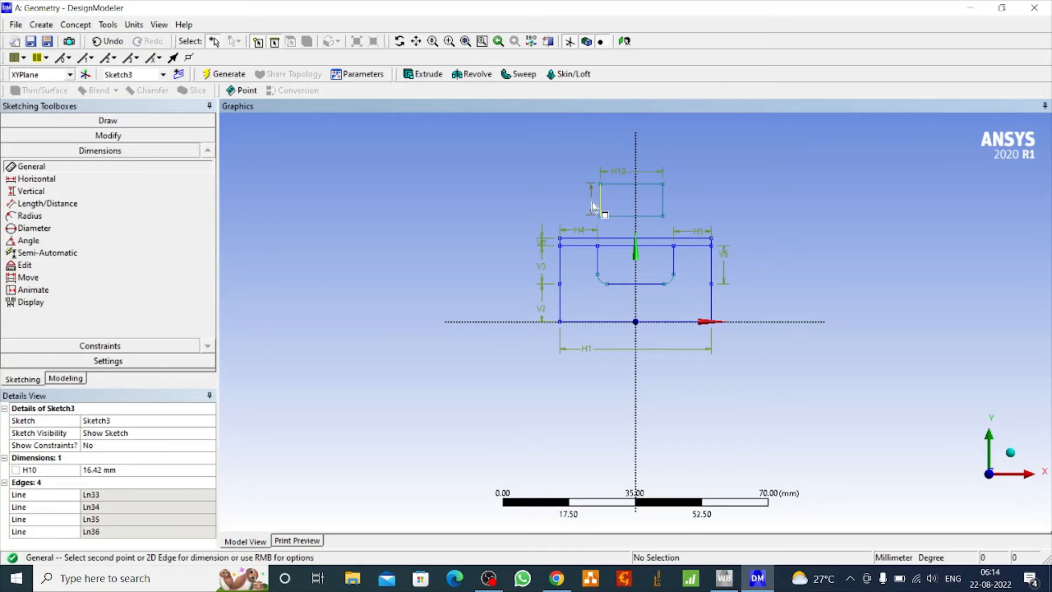
{"action": "left_click", "coordinate": [608, 212]}
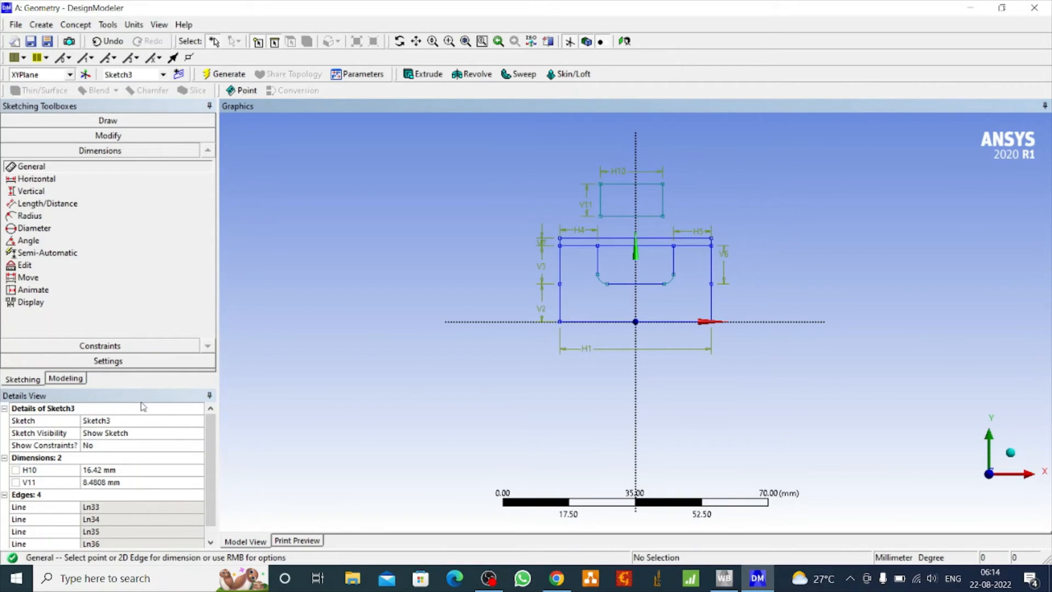
- Apply a symmetry constraint to the two vertical sides of the upper rectangle about the vertical Y axis
{"action": "left_click", "coordinate": [83, 345]}
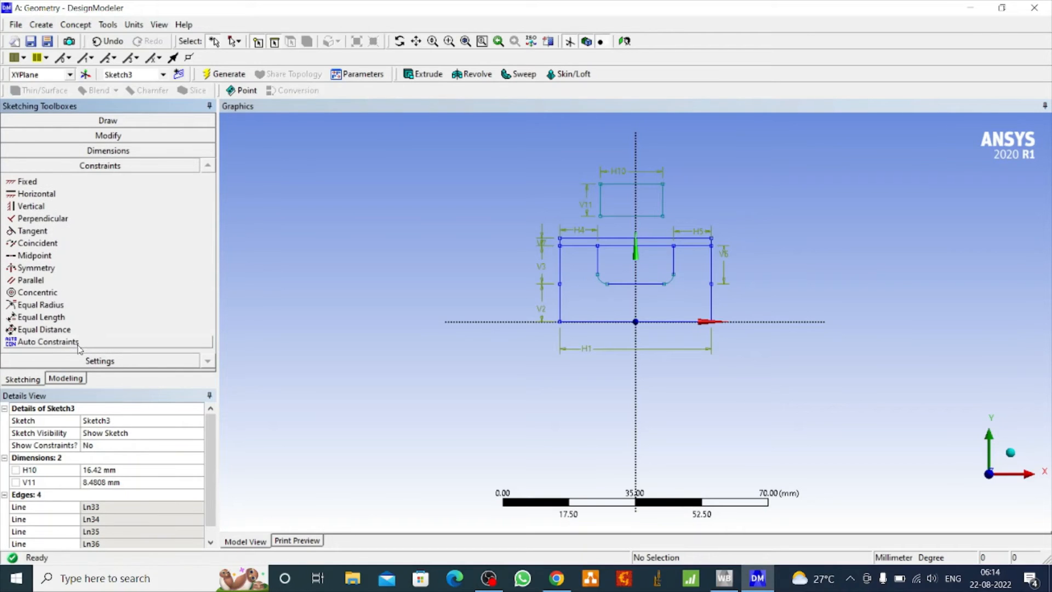
{"action": "left_click", "coordinate": [636, 206]}
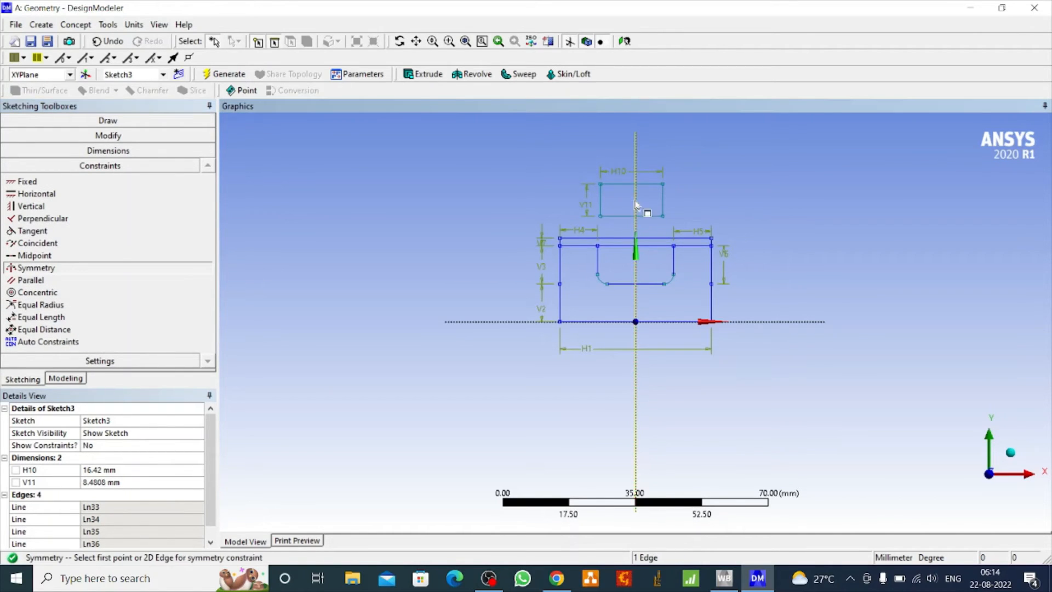
{"action": "left_click", "coordinate": [663, 201]}
{"action": "left_click", "coordinate": [602, 209]}
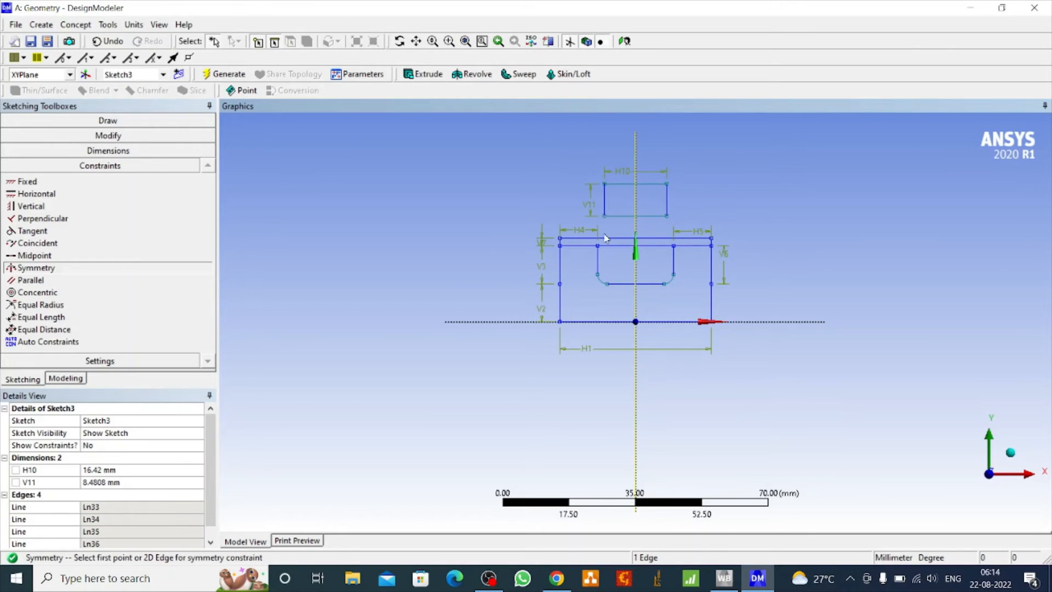
- Set the upper rectangle's width to 16 mm and its height to 12 mm
{"action": "left_click", "coordinate": [98, 150]}
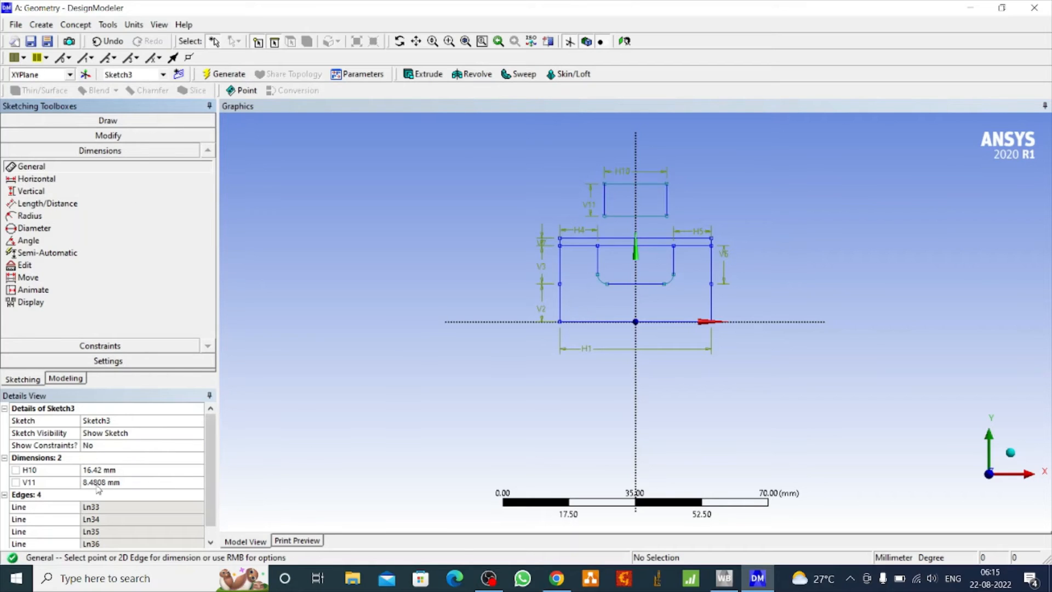
{"action": "left_click", "coordinate": [95, 470]}
{"action": "type", "text": "16"}
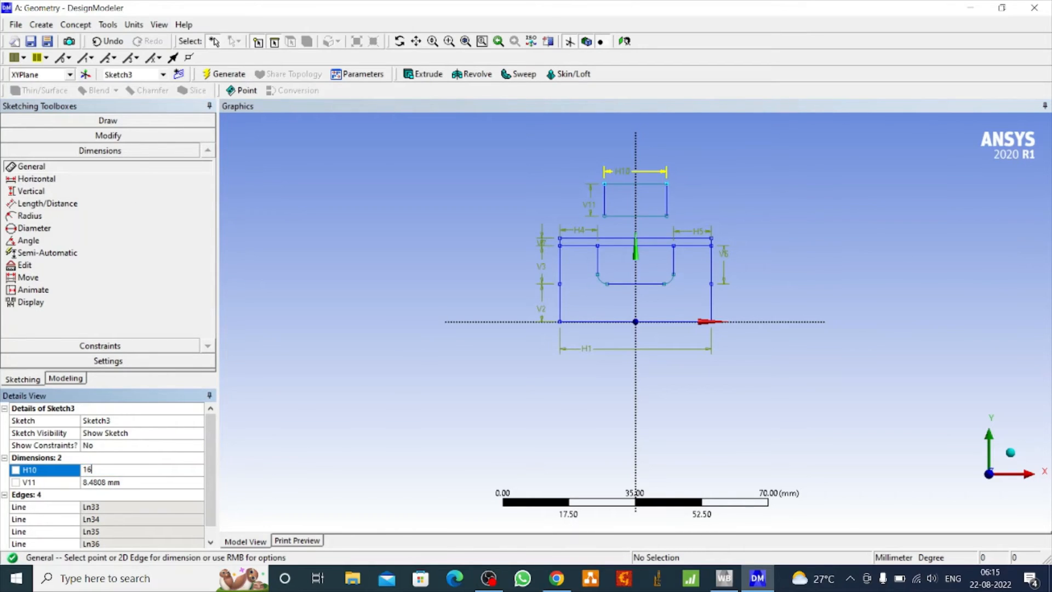
{"action": "left_click", "coordinate": [97, 482]}
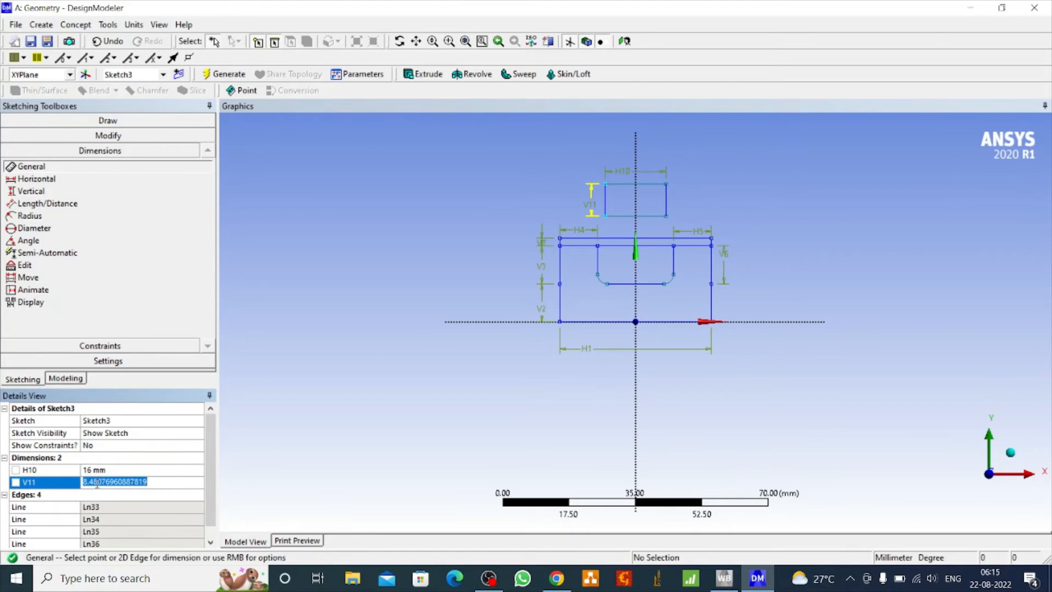
{"action": "type", "text": "12"}
{"action": "key", "text": "Return"}
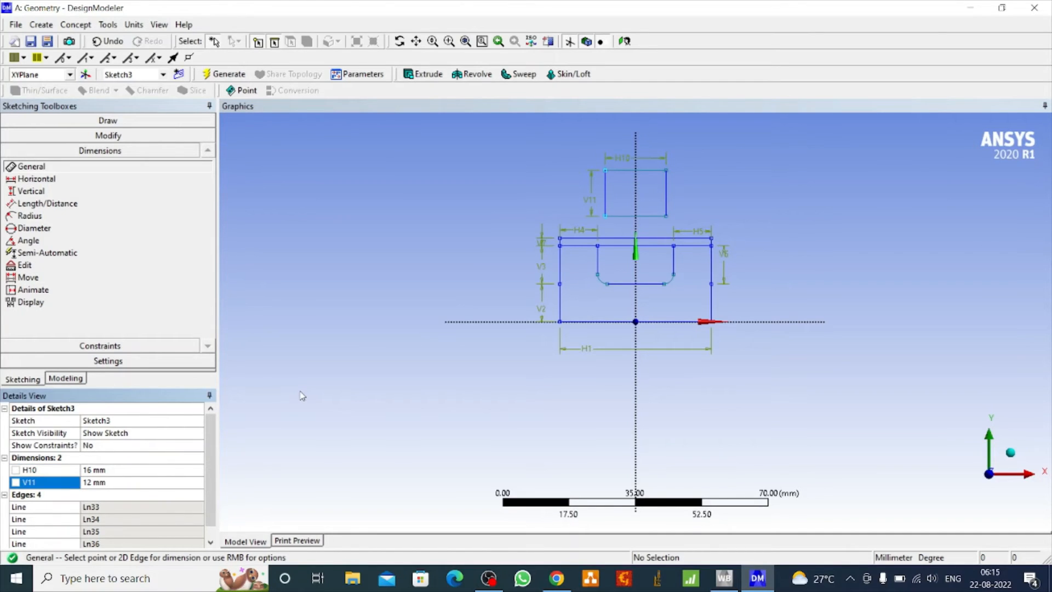
- Fillet the two lower corners of the upper rectangle with a 2.5 mm radius
{"action": "left_click", "coordinate": [108, 136]}
{"action": "left_click", "coordinate": [27, 151]}
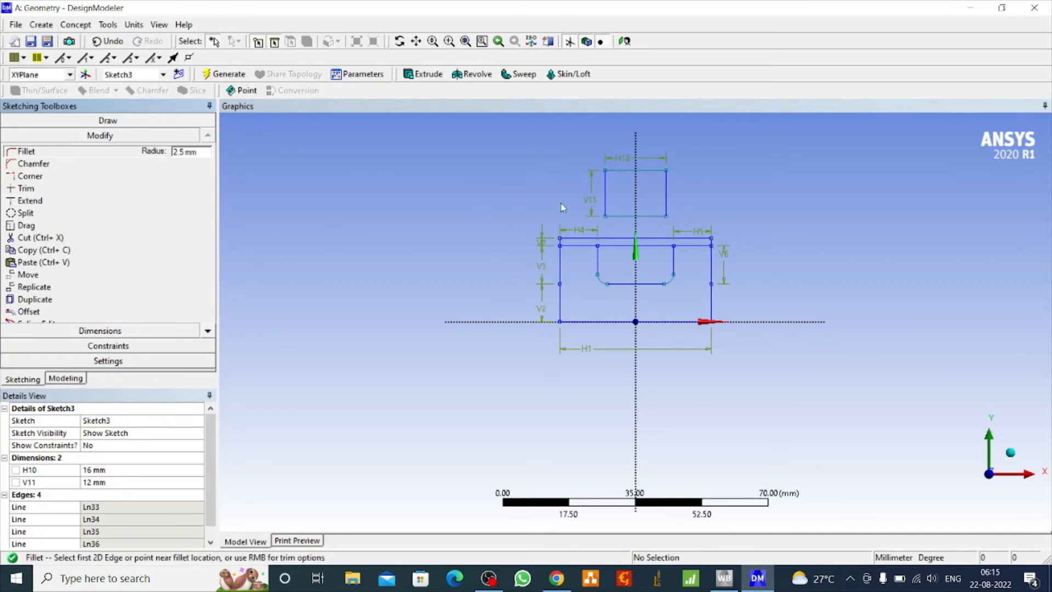
{"action": "left_click", "coordinate": [606, 208]}
{"action": "left_click", "coordinate": [614, 219]}
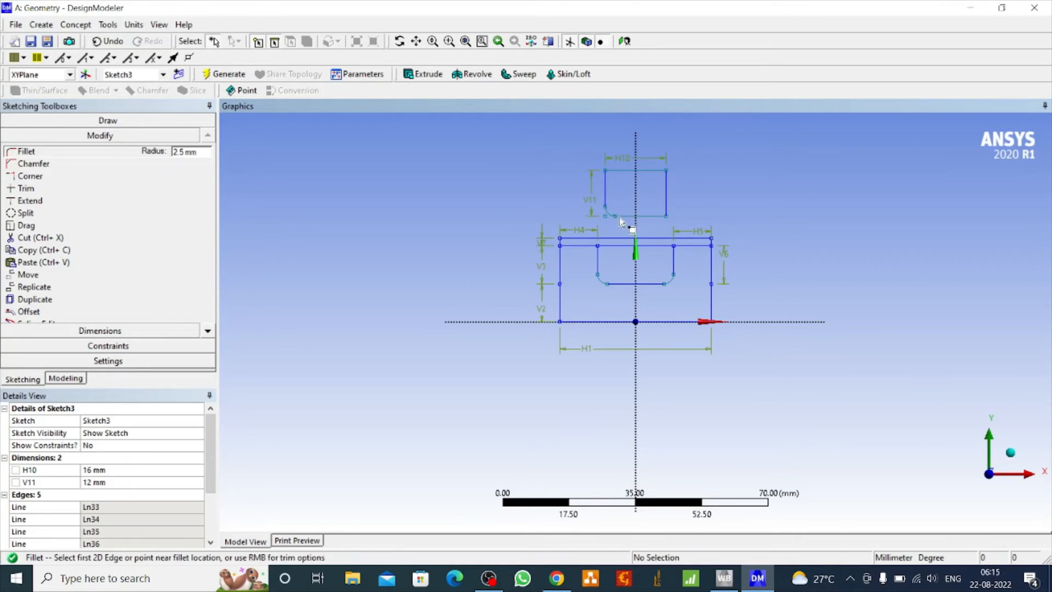
{"action": "left_click", "coordinate": [665, 213]}
{"action": "left_click", "coordinate": [659, 216]}
- Extrude the U-shaped profile in Sketch1 by 10 mm with the direction Both - Symmetric and generate the body
{"action": "left_click", "coordinate": [57, 380]}
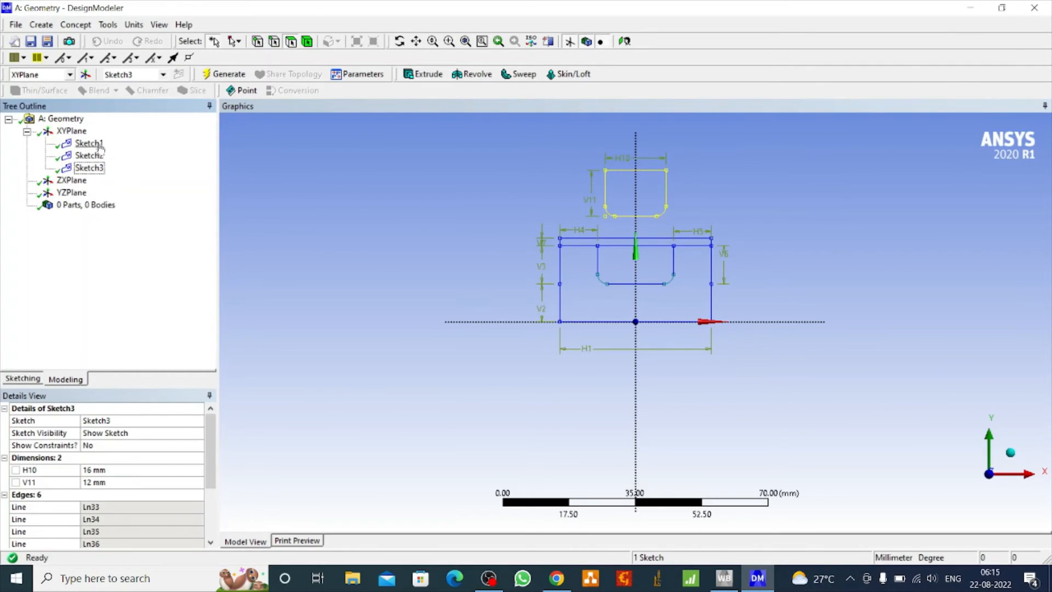
{"action": "left_click", "coordinate": [89, 143]}
{"action": "left_click", "coordinate": [425, 75]}
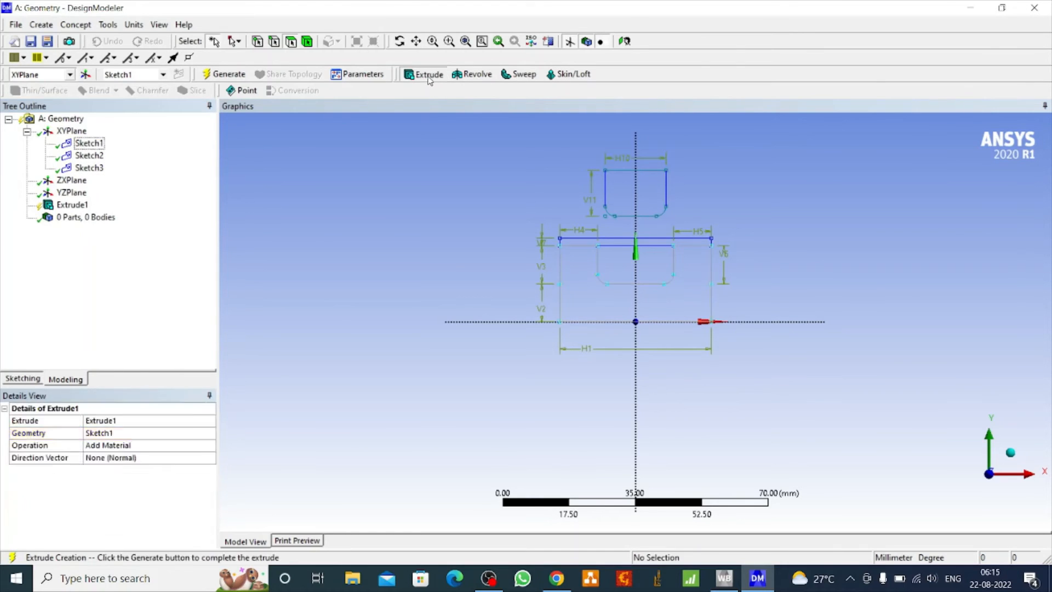
{"action": "left_click", "coordinate": [105, 434]}
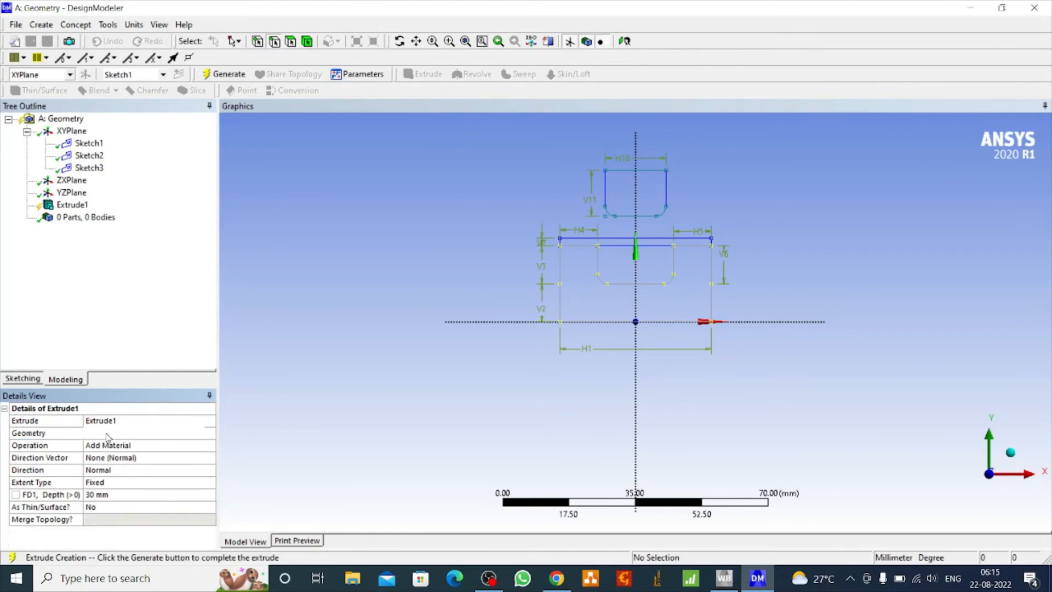
{"action": "left_click", "coordinate": [177, 458]}
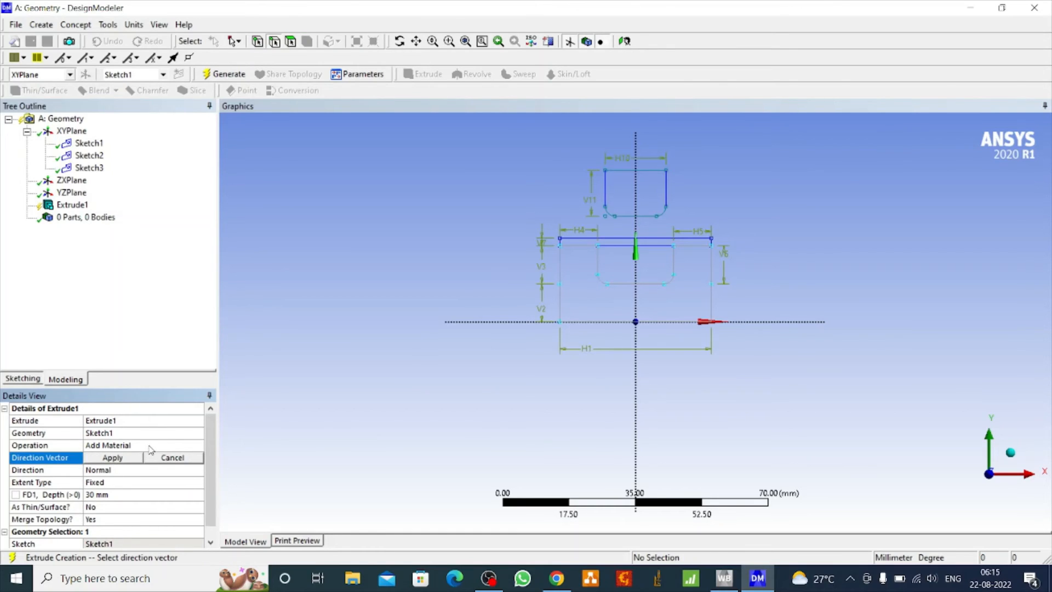
{"action": "left_click", "coordinate": [158, 473]}
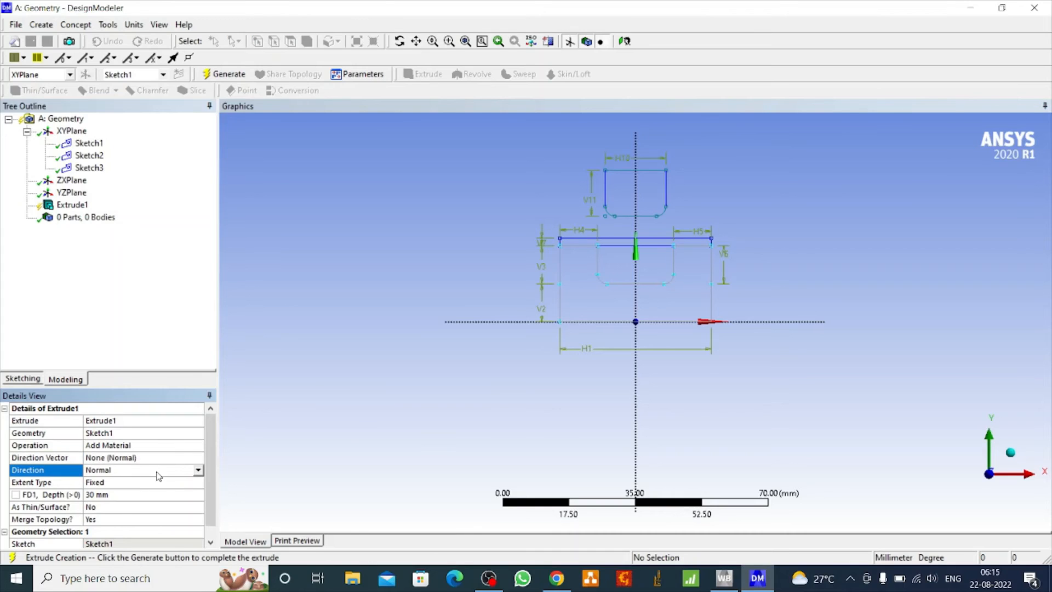
{"action": "left_click", "coordinate": [197, 469]}
{"action": "left_click", "coordinate": [105, 499]}
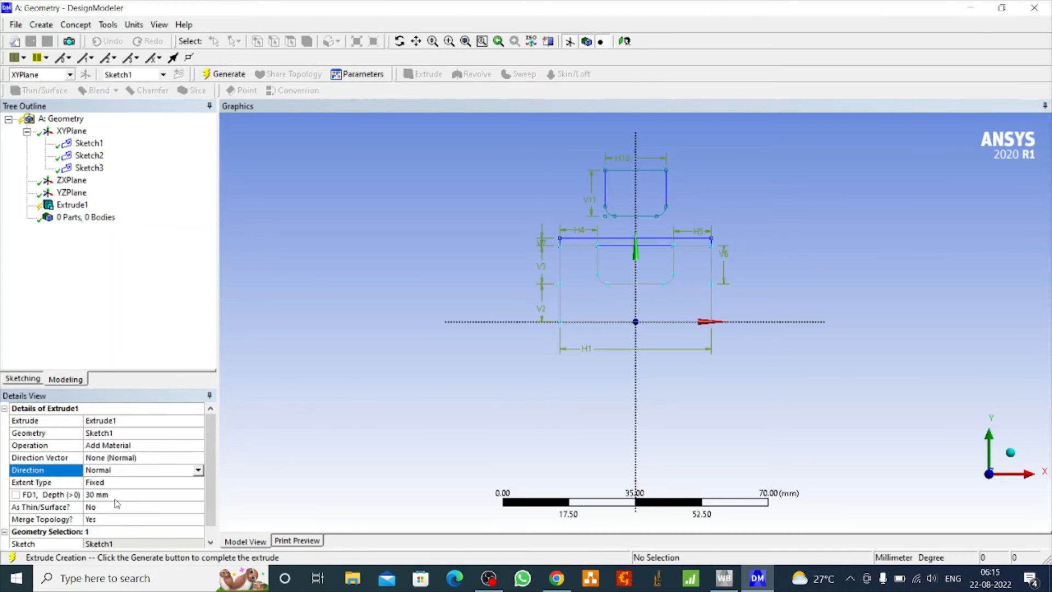
{"action": "left_click", "coordinate": [104, 496]}
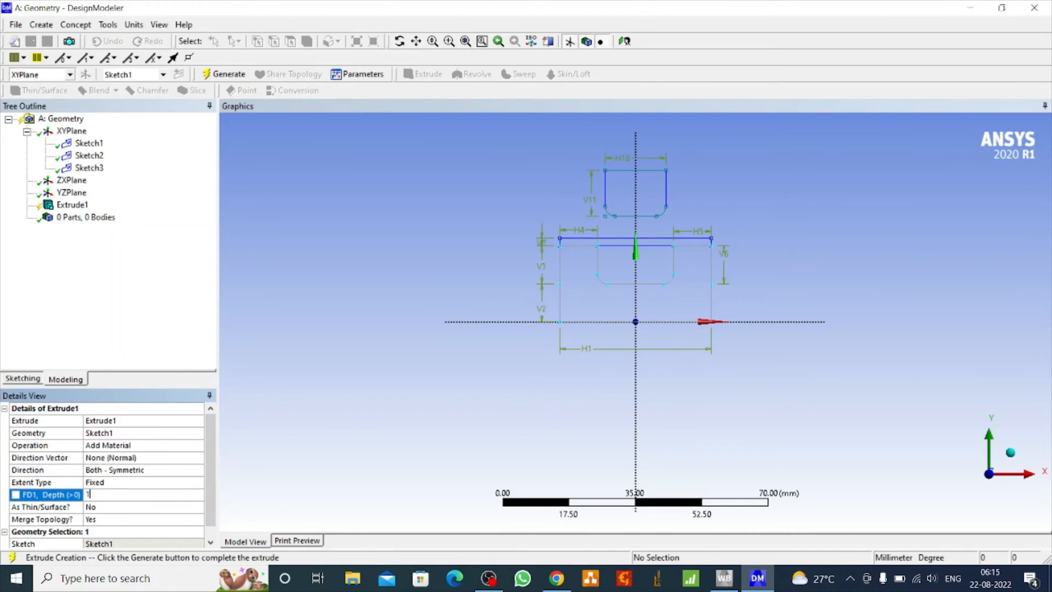
{"action": "left_click", "coordinate": [224, 74]}
- Extrude the thin strip in Sketch2 by 7.5 mm as Add Frozen with the direction Both - Symmetric and generate it
{"action": "left_click", "coordinate": [89, 155]}
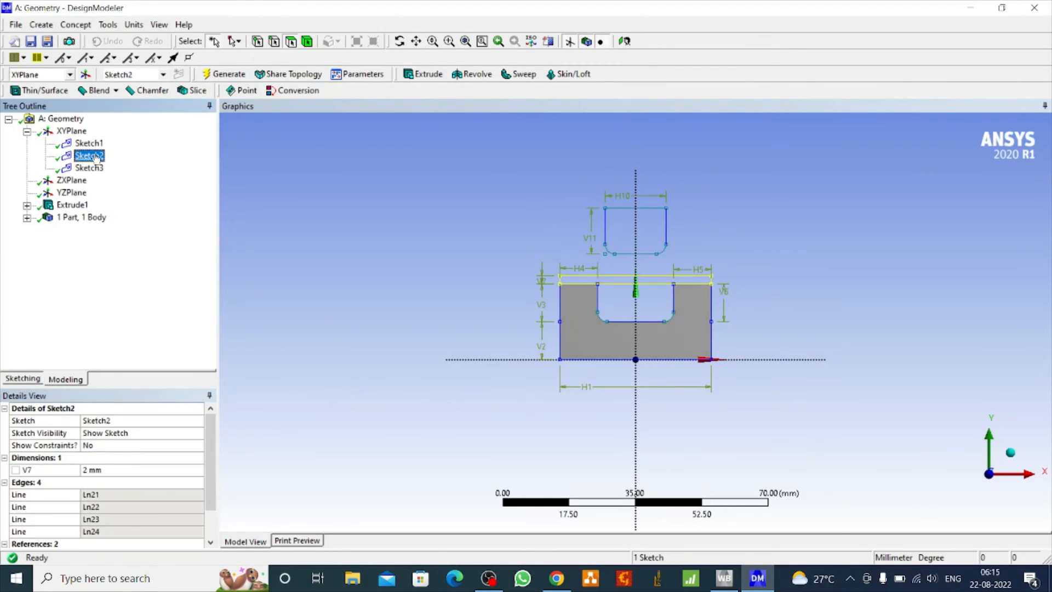
{"action": "left_click", "coordinate": [422, 74]}
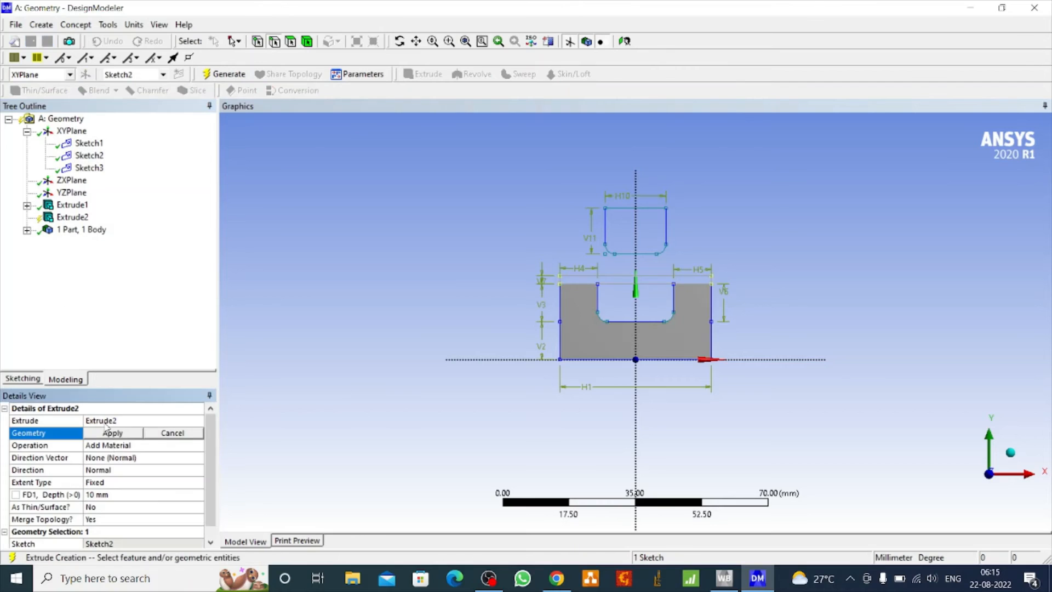
{"action": "left_click", "coordinate": [114, 433]}
{"action": "left_click", "coordinate": [188, 446]}
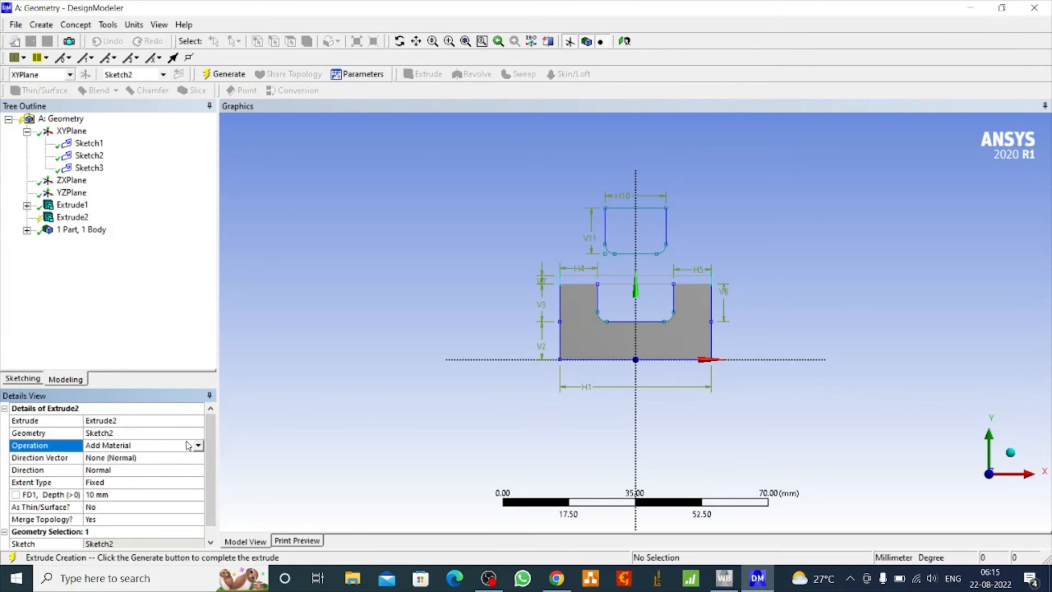
{"action": "left_click", "coordinate": [199, 447]}
{"action": "left_click", "coordinate": [154, 462]}
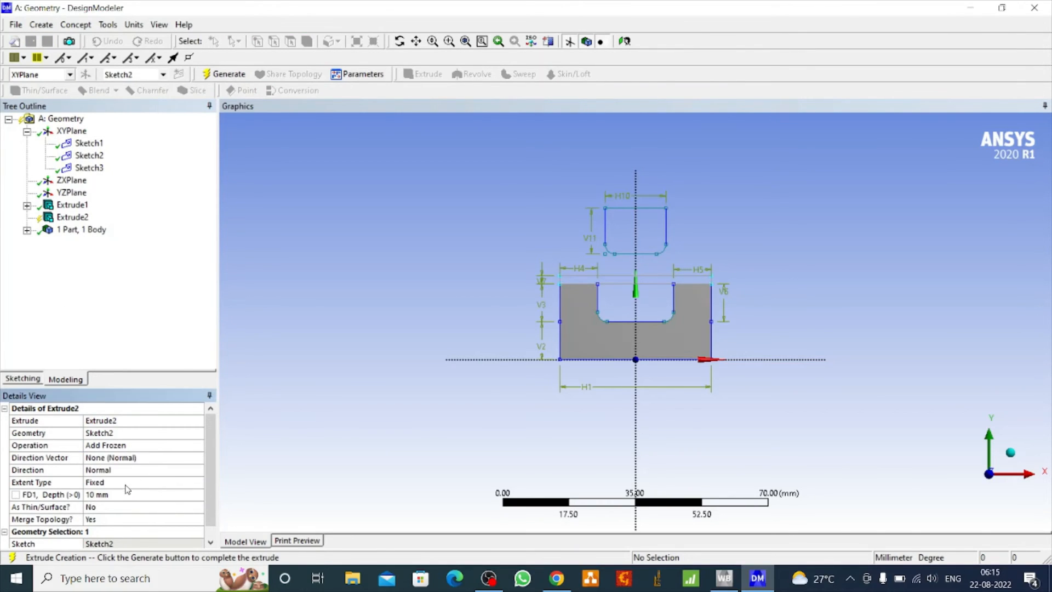
{"action": "left_click", "coordinate": [138, 470]}
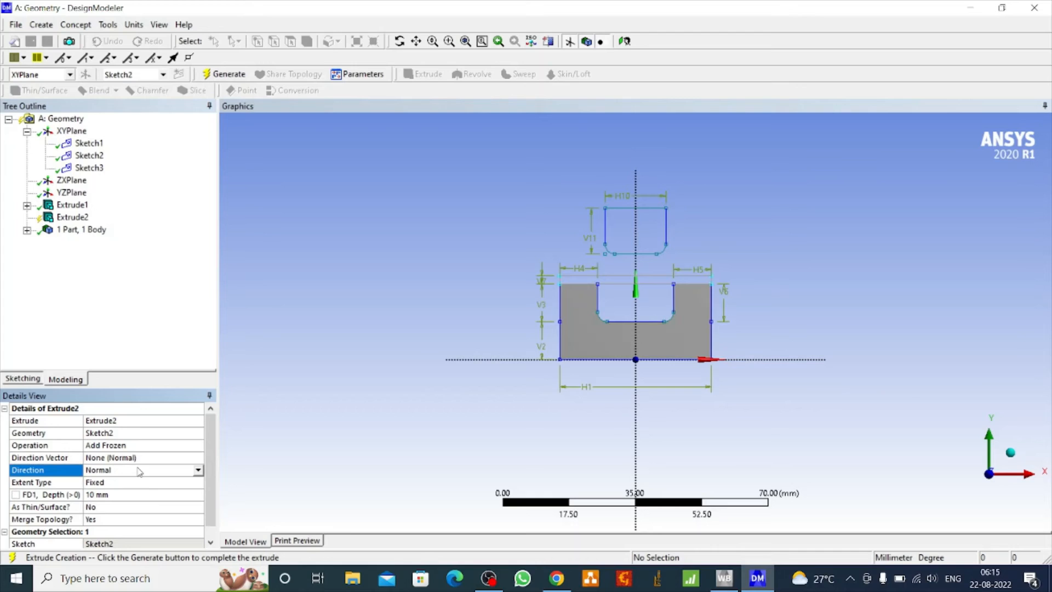
{"action": "left_click", "coordinate": [198, 470]}
{"action": "left_click", "coordinate": [122, 498]}
{"action": "left_click", "coordinate": [112, 495]}
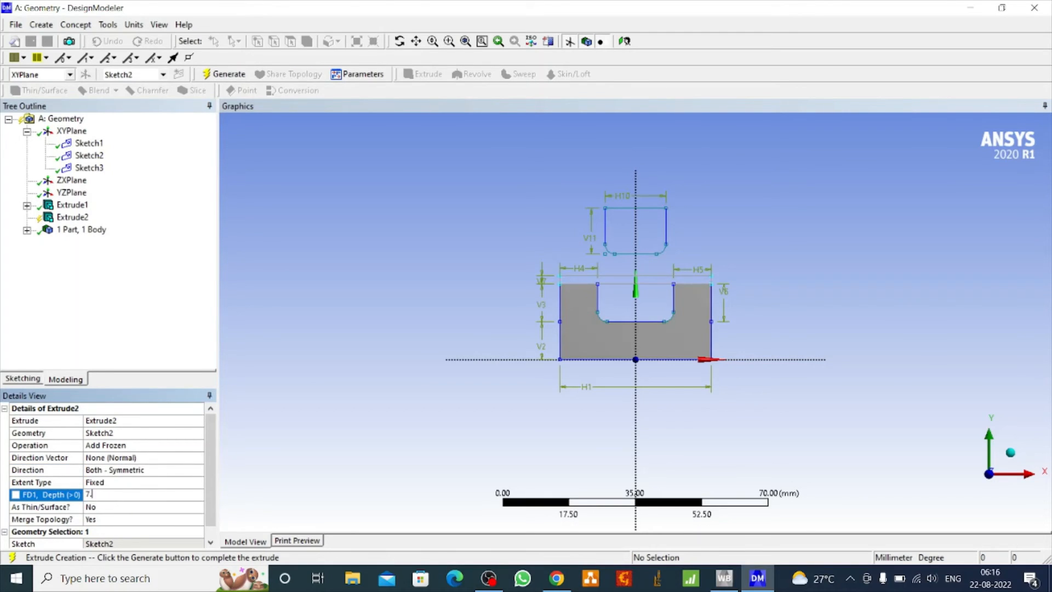
{"action": "left_click", "coordinate": [224, 74]}
- Extrude the filleted upper rectangle in Sketch3 by 7.5 mm with the direction Both - Symmetric and generate the body
{"action": "left_click", "coordinate": [91, 170]}
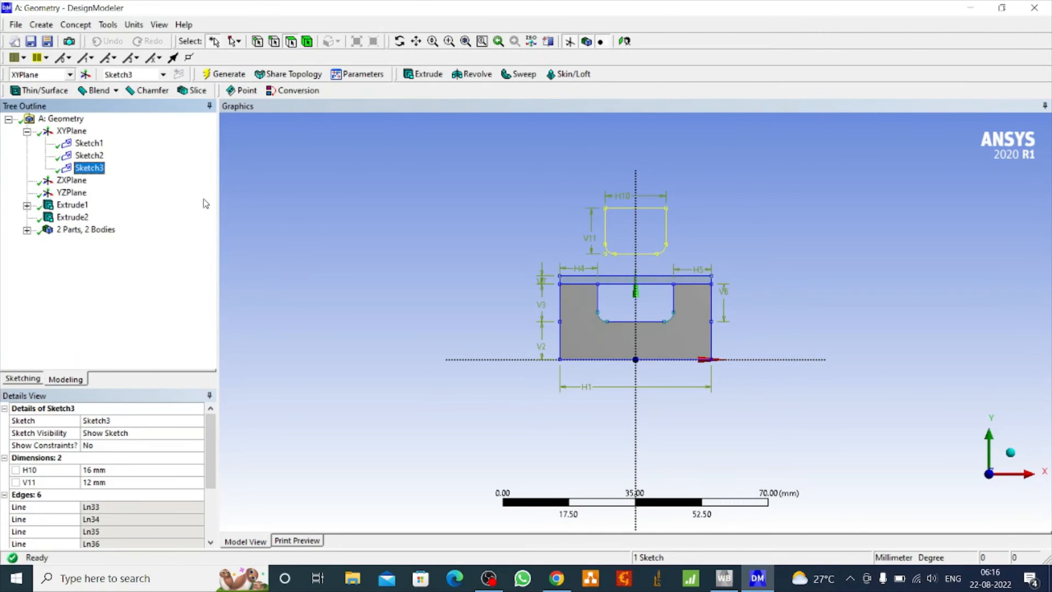
{"action": "left_click", "coordinate": [422, 74]}
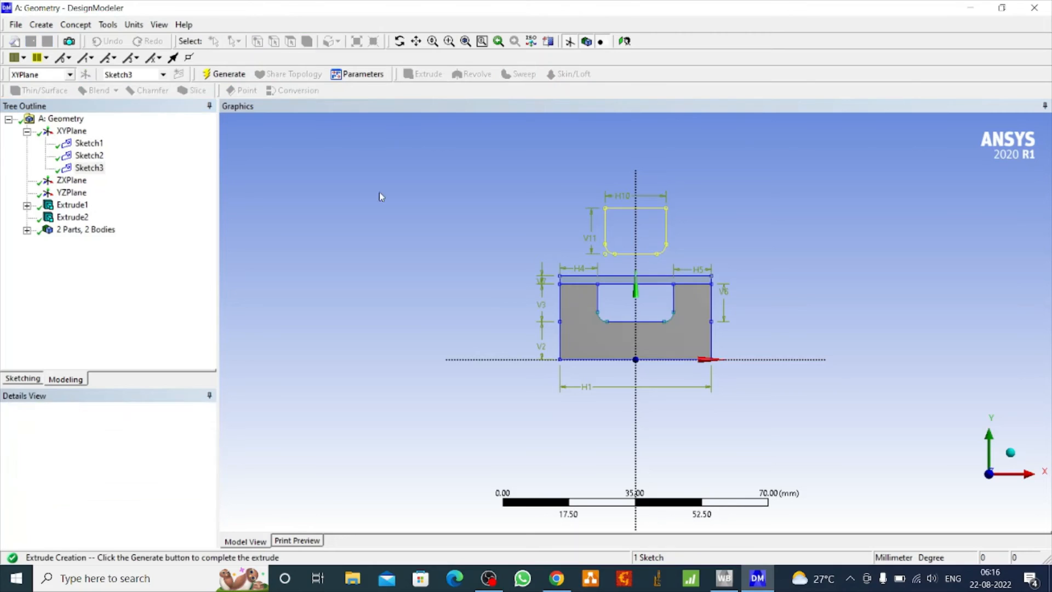
{"action": "left_click", "coordinate": [120, 434]}
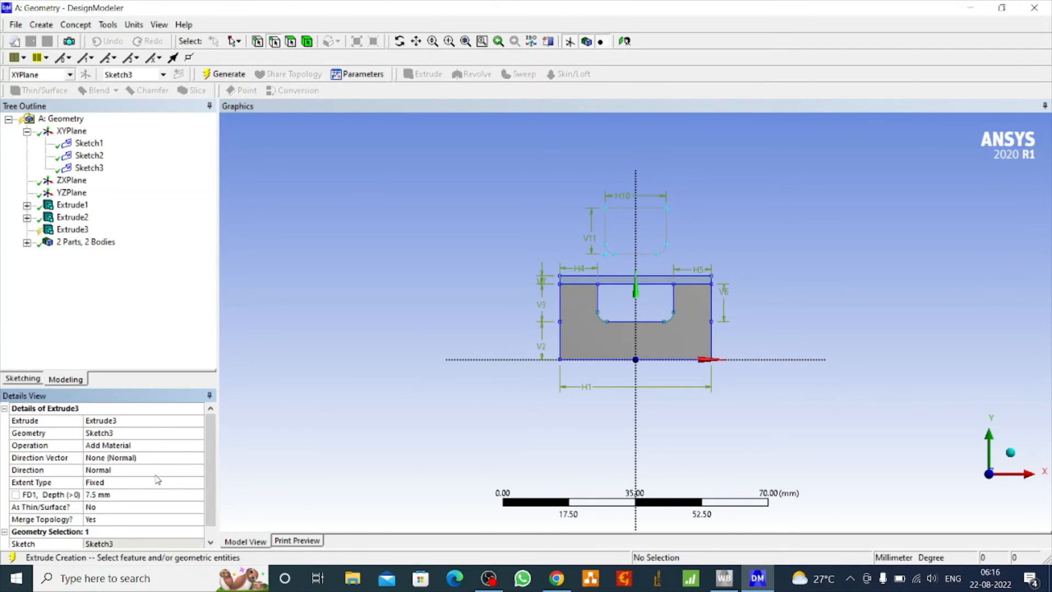
{"action": "left_click", "coordinate": [157, 471]}
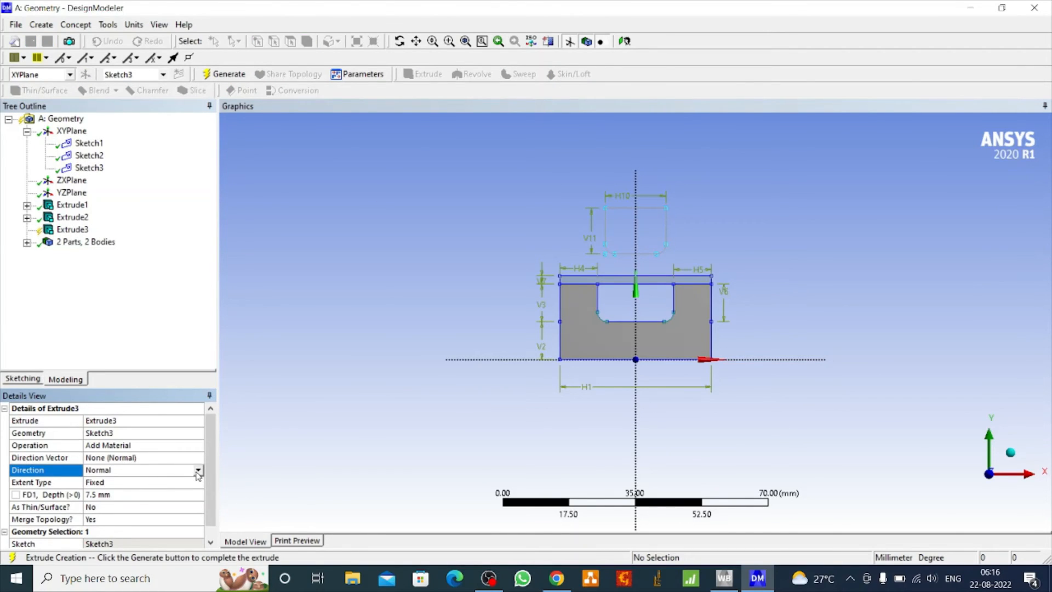
{"action": "left_click", "coordinate": [198, 470]}
{"action": "left_click", "coordinate": [115, 498]}
{"action": "left_click", "coordinate": [229, 74]}
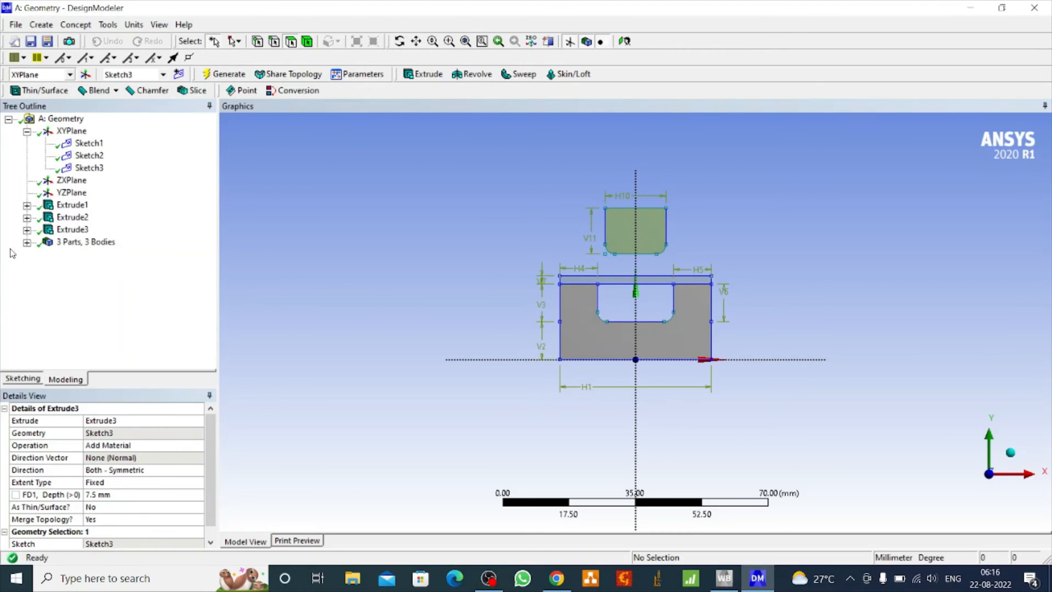
- List the bodies of the model and rename the U-shaped solid as Die
{"action": "left_click", "coordinate": [27, 243]}
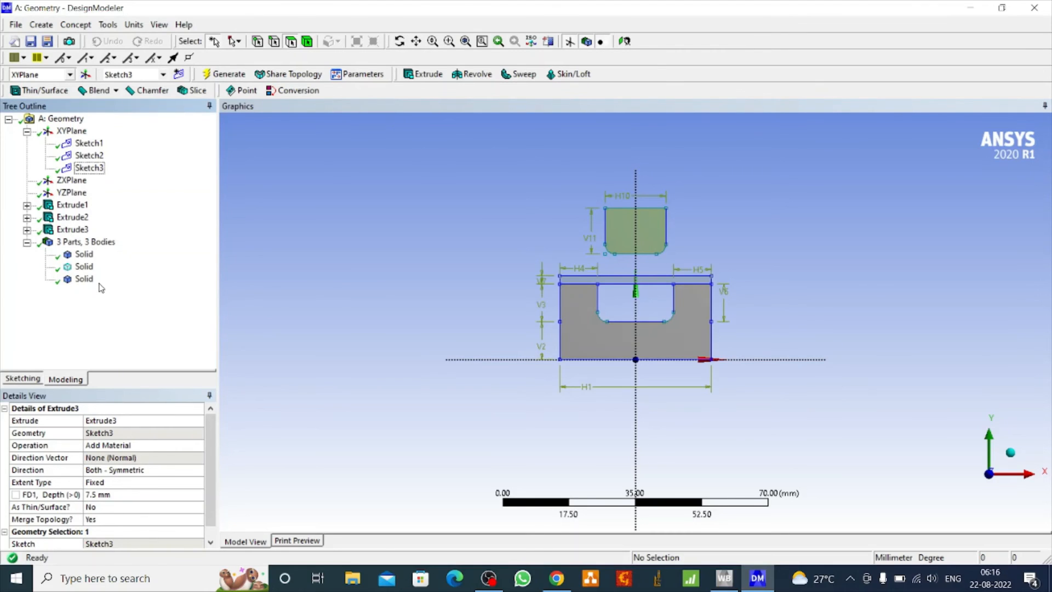
{"action": "left_click", "coordinate": [82, 256]}
{"action": "right_click", "coordinate": [82, 262]}
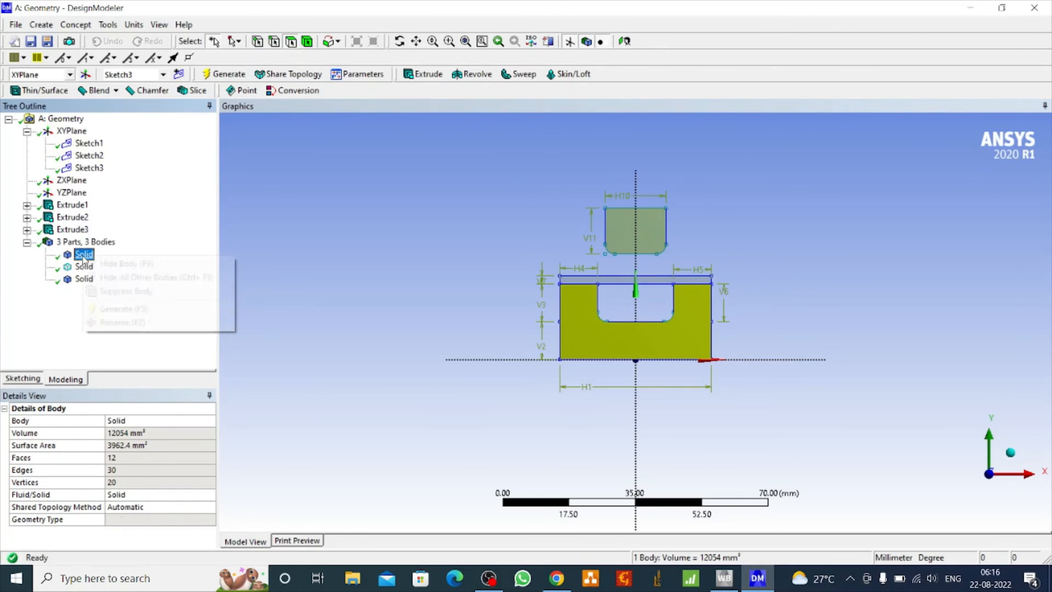
{"action": "left_click", "coordinate": [125, 323]}
{"action": "type", "text": "Die"}
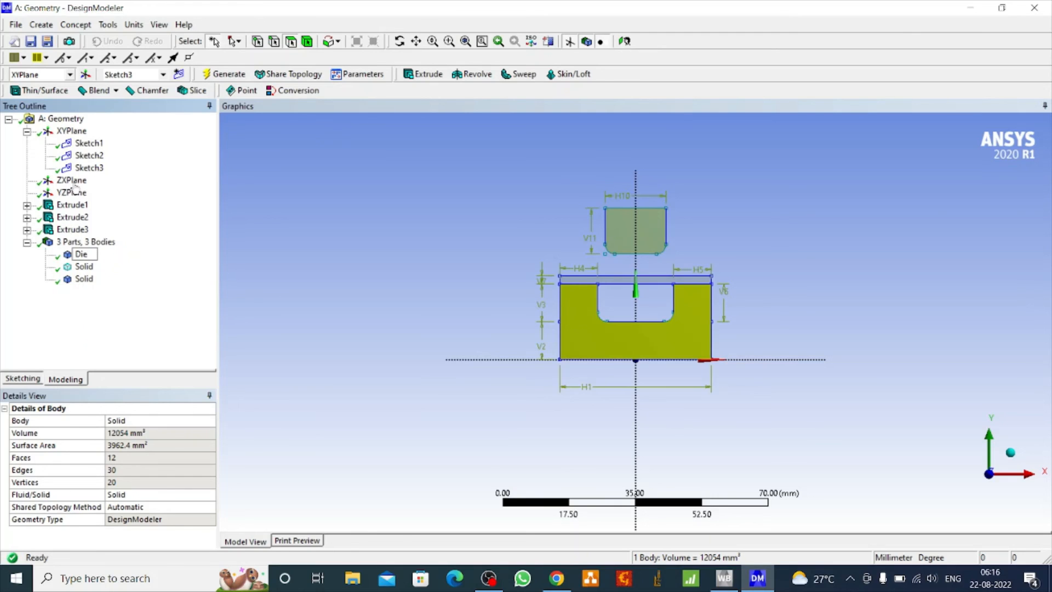
{"action": "key", "text": "Return"}
- Rename the thin strip body as Workpiece and the filleted upper body as Punch
{"action": "right_click", "coordinate": [83, 266]}
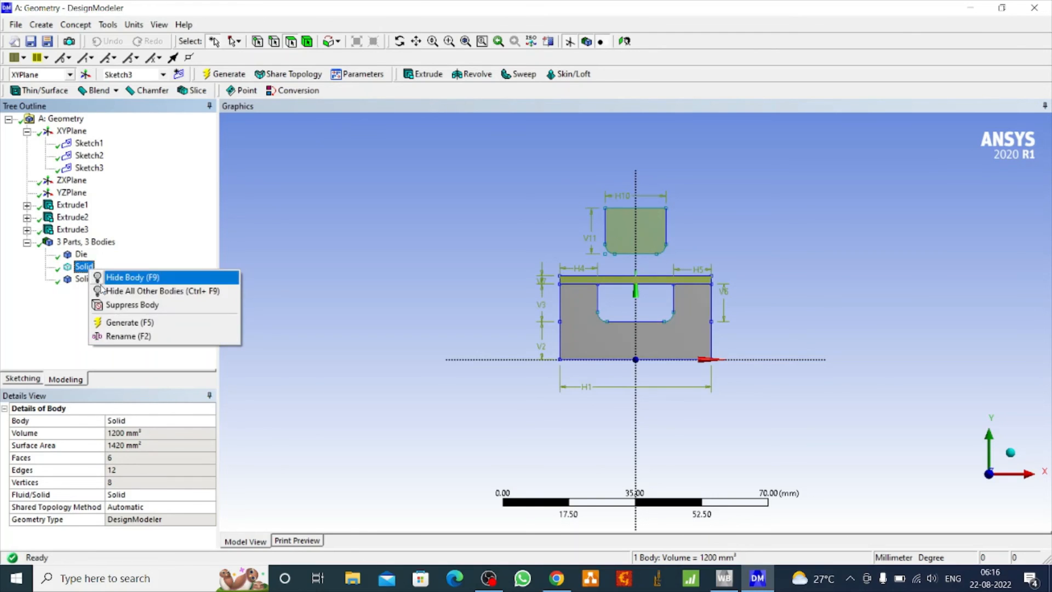
{"action": "left_click", "coordinate": [122, 337]}
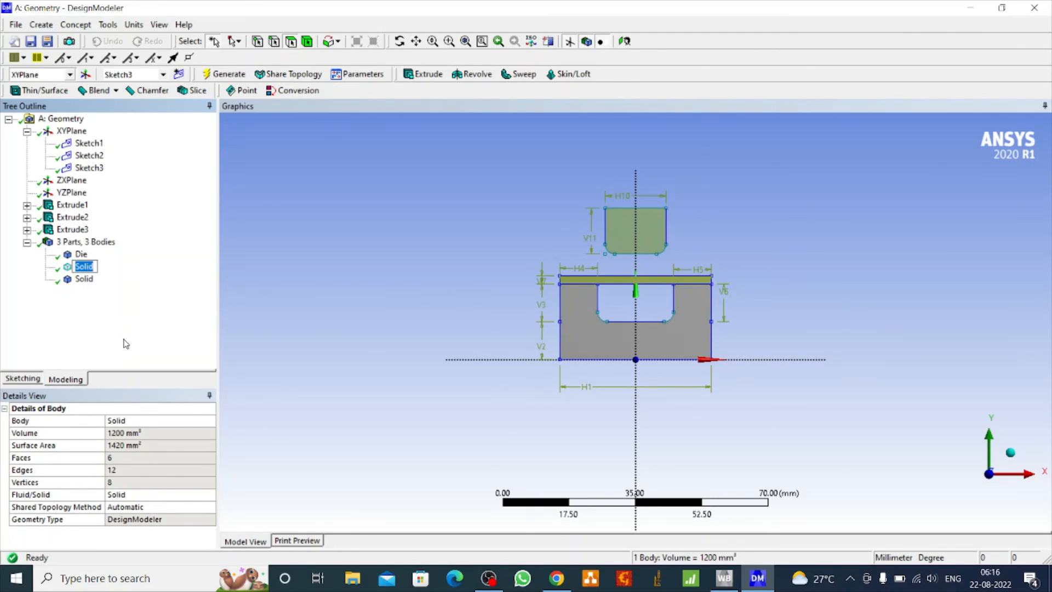
{"action": "type", "text": "Workpiece"}
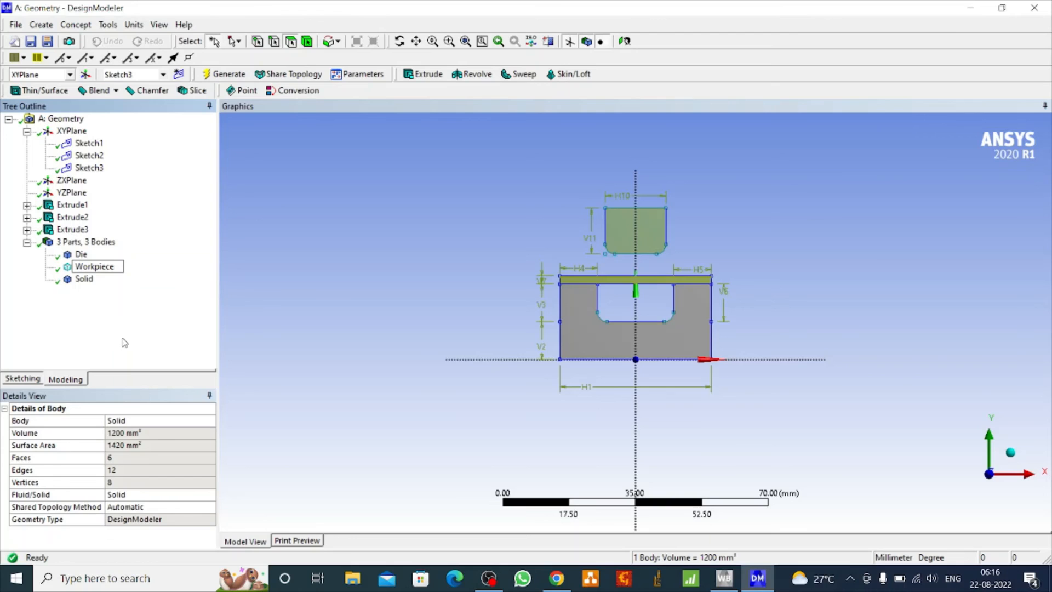
{"action": "left_click", "coordinate": [83, 279]}
{"action": "right_click", "coordinate": [83, 279]}
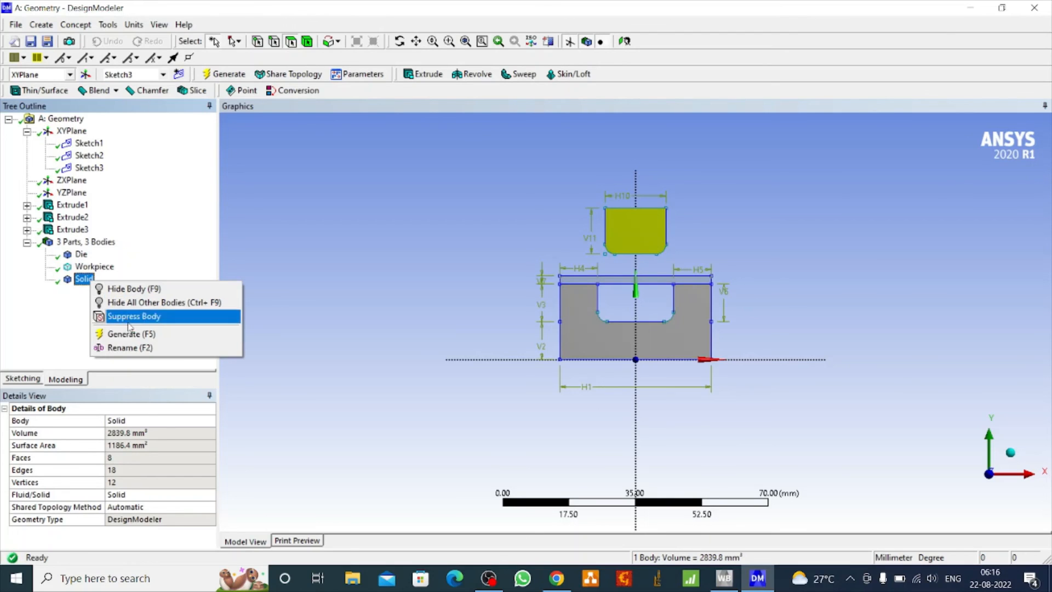
{"action": "left_click", "coordinate": [139, 348]}
{"action": "type", "text": "Punch"}
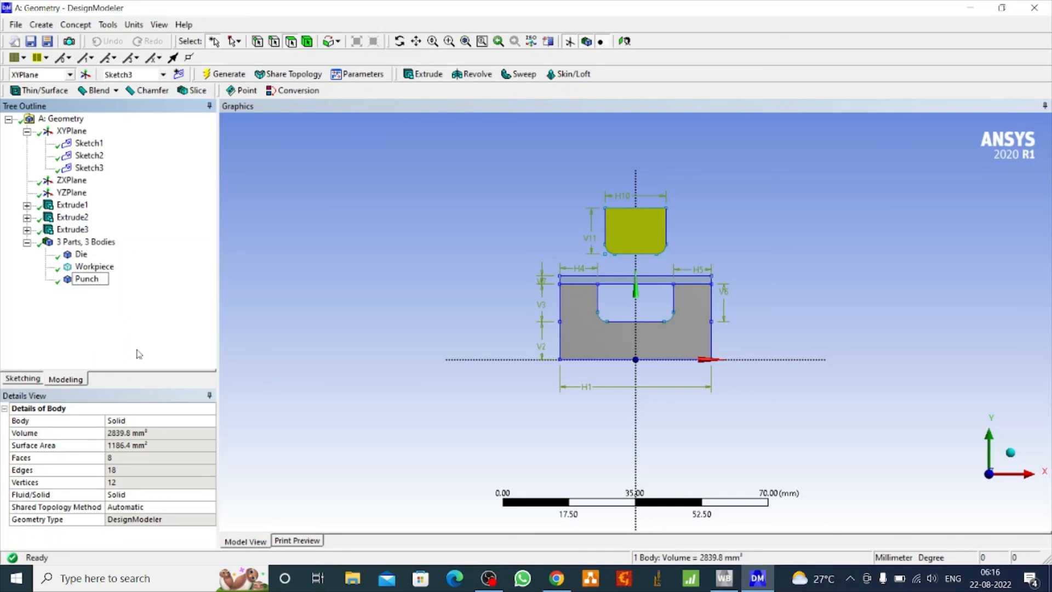
- Apply the name Punch to the filleted upper body and inspect the Punch and Die bodies at an angle
{"action": "left_click", "coordinate": [323, 258]}
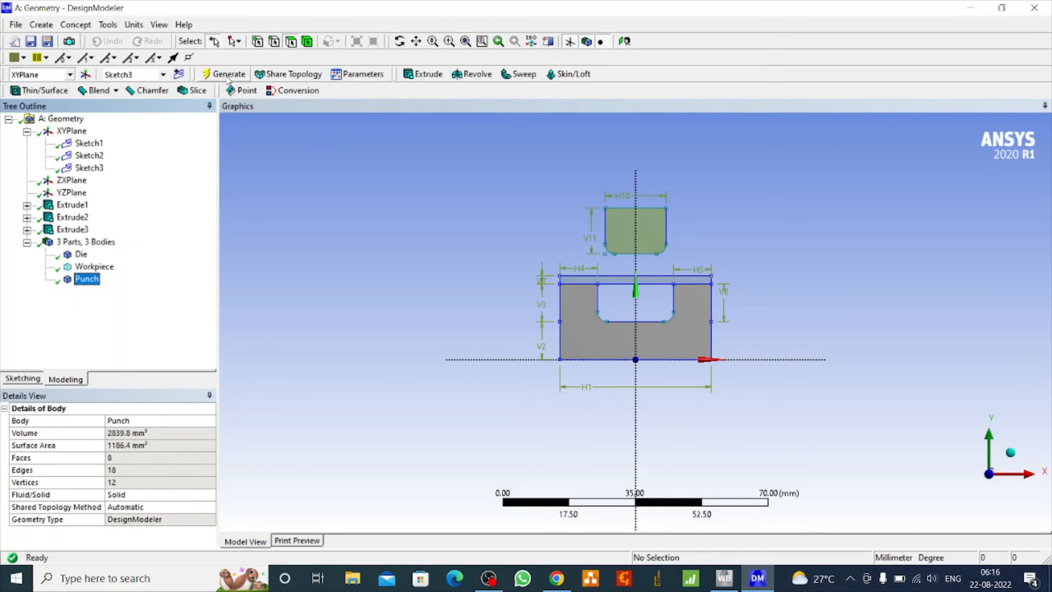
{"action": "left_click", "coordinate": [87, 278]}
{"action": "left_click", "coordinate": [400, 41]}
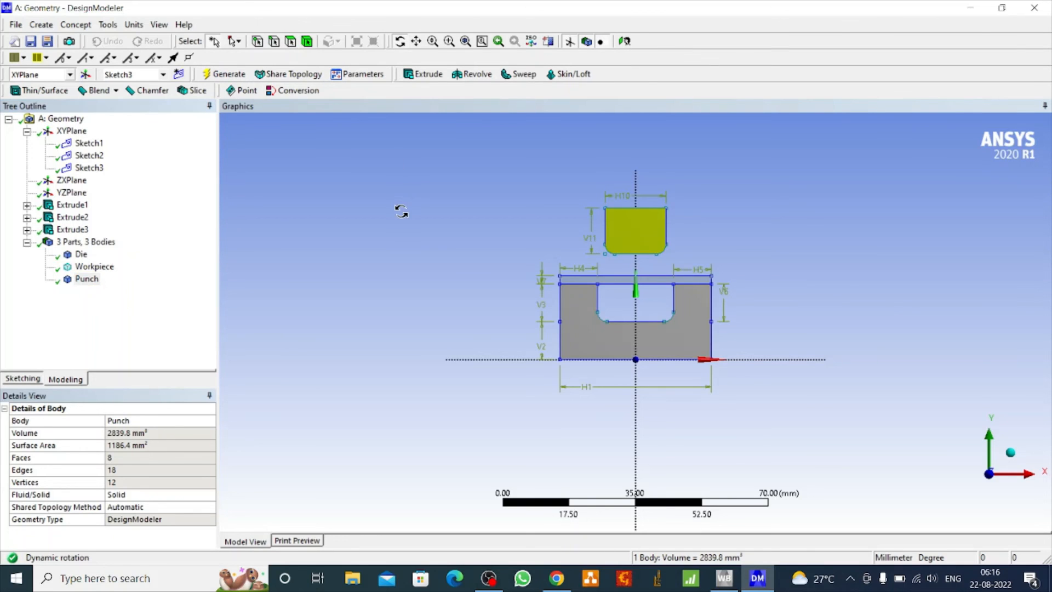
{"action": "left_click_drag", "start_coordinate": [401, 212], "coordinate": [433, 221]}
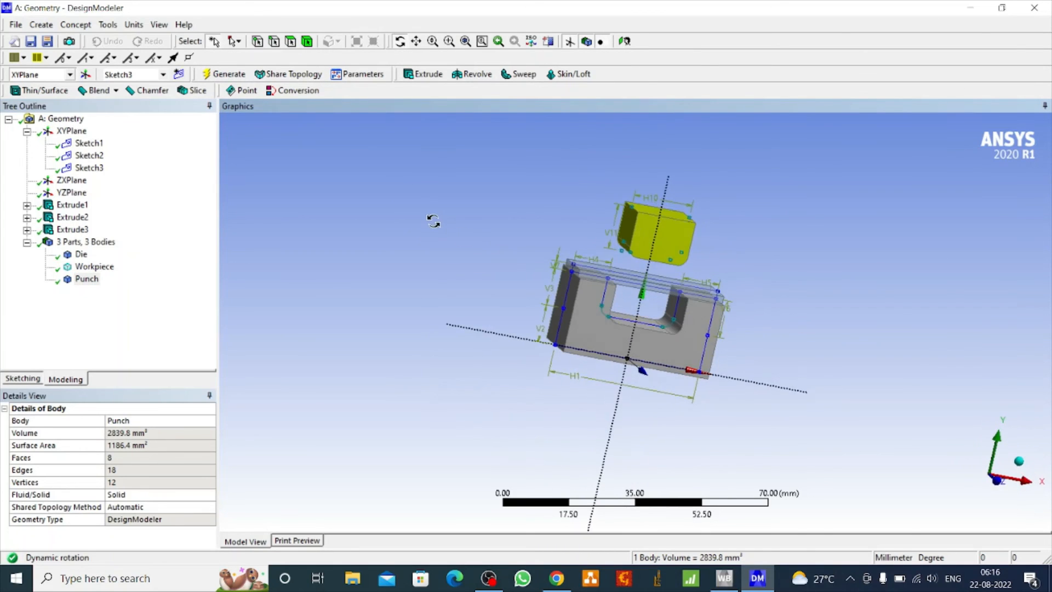
{"action": "left_click", "coordinate": [81, 255]}
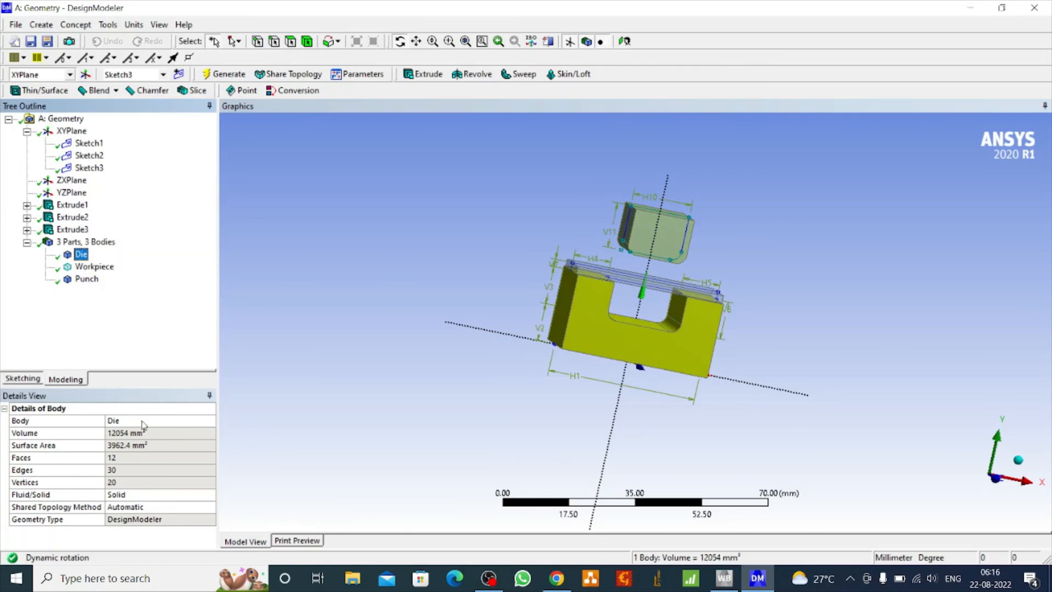
- Change the operation of the die's extrusion, Extrude1, to Add Frozen
{"action": "left_click", "coordinate": [71, 205]}
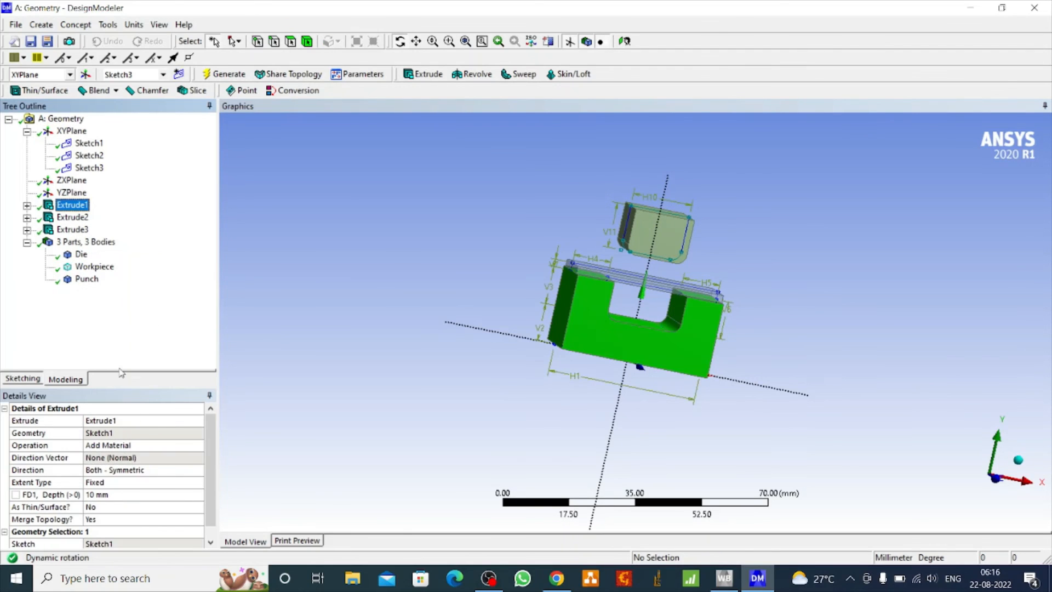
{"action": "left_click", "coordinate": [161, 446]}
{"action": "left_click", "coordinate": [200, 445]}
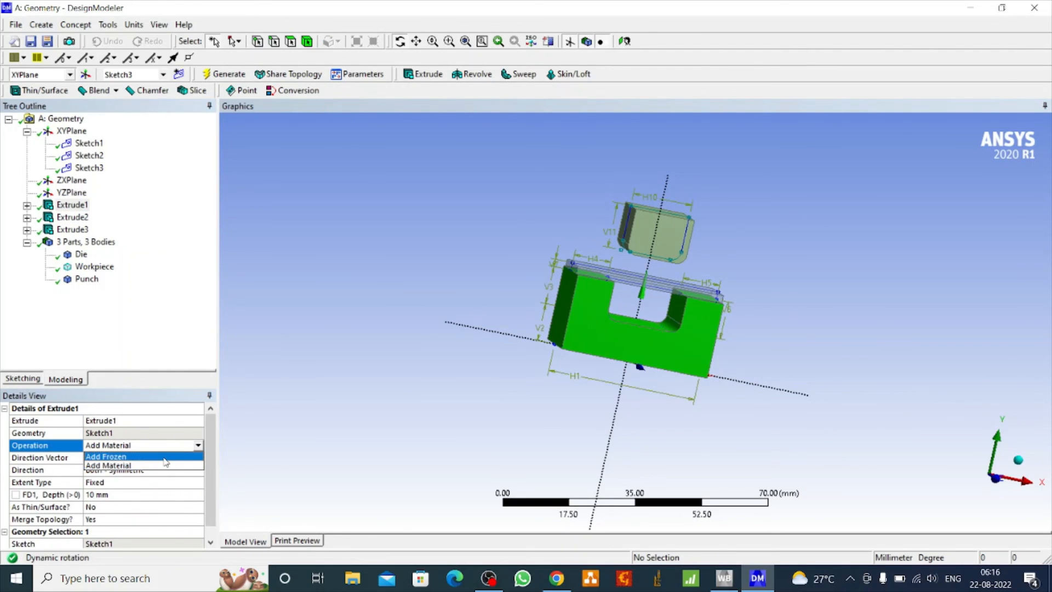
{"action": "left_click", "coordinate": [164, 458]}
- Change the operation of the punch's extrusion, Extrude3, to Add Frozen and regenerate the model
{"action": "left_click", "coordinate": [71, 229]}
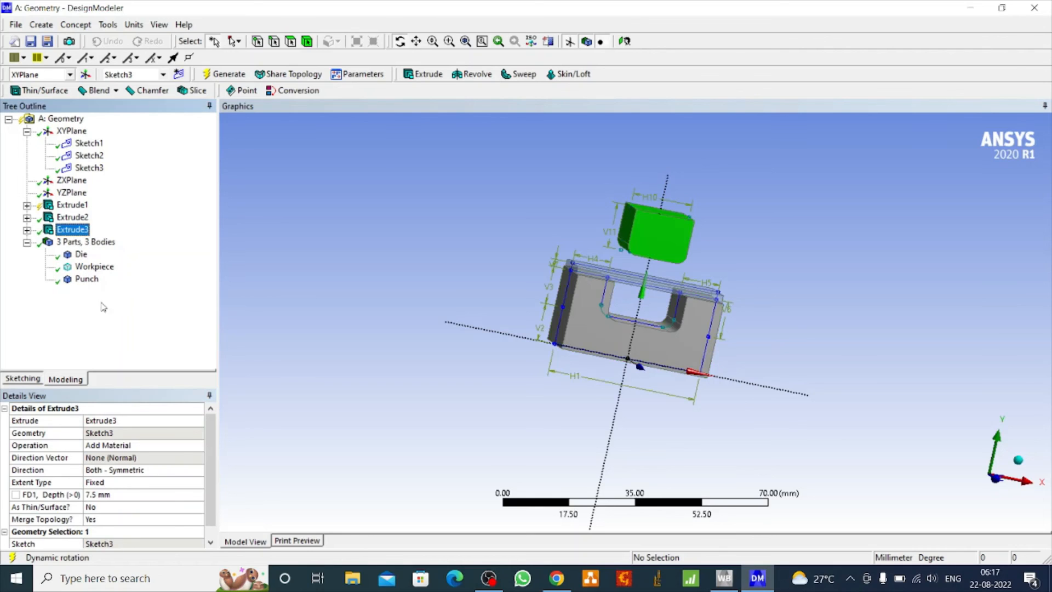
{"action": "left_click", "coordinate": [192, 447]}
{"action": "left_click", "coordinate": [199, 446]}
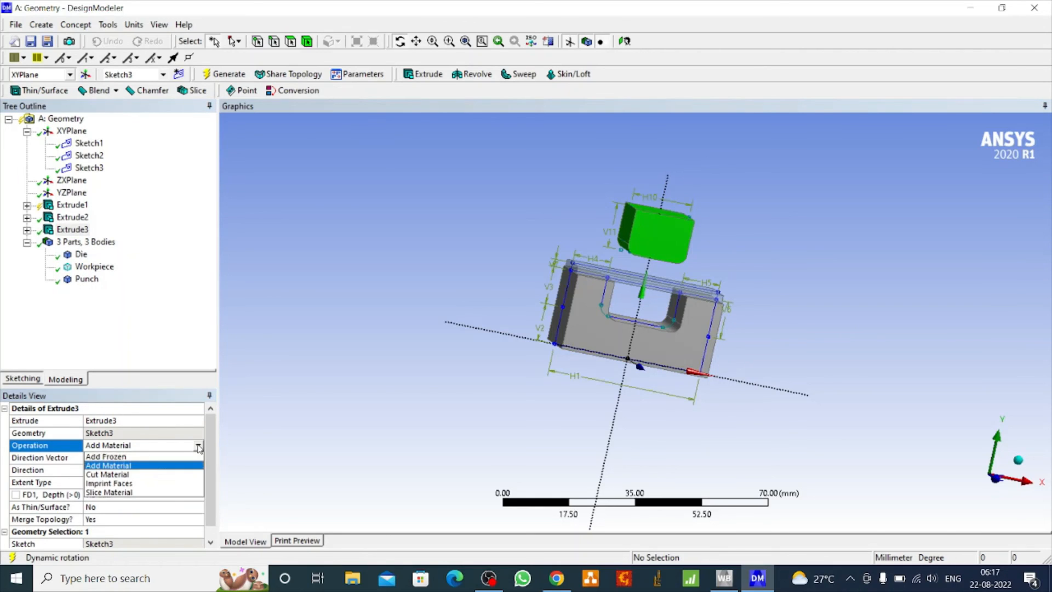
{"action": "left_click", "coordinate": [132, 456]}
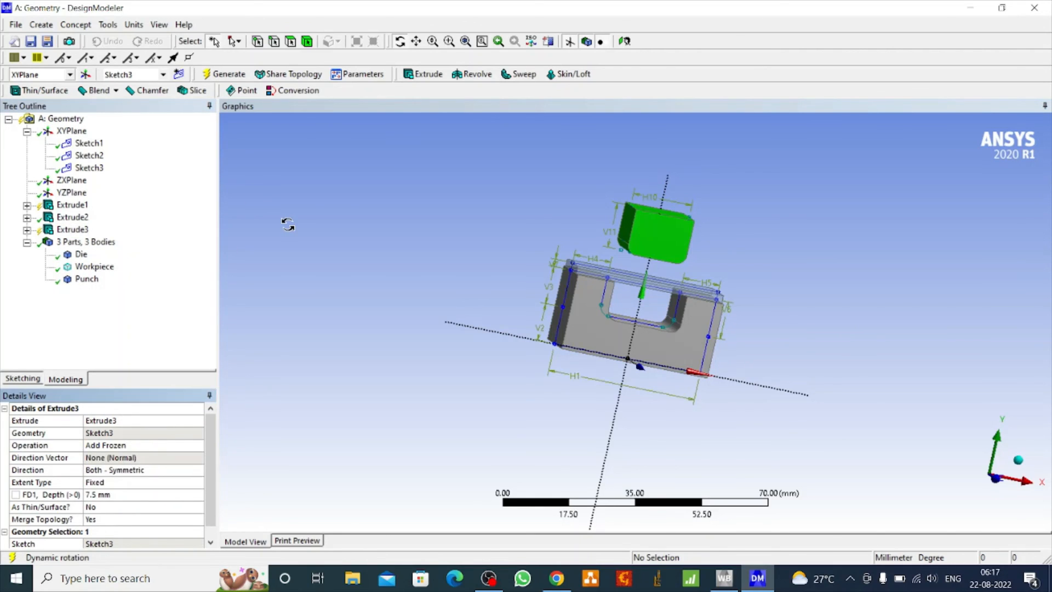
{"action": "left_click", "coordinate": [241, 73]}
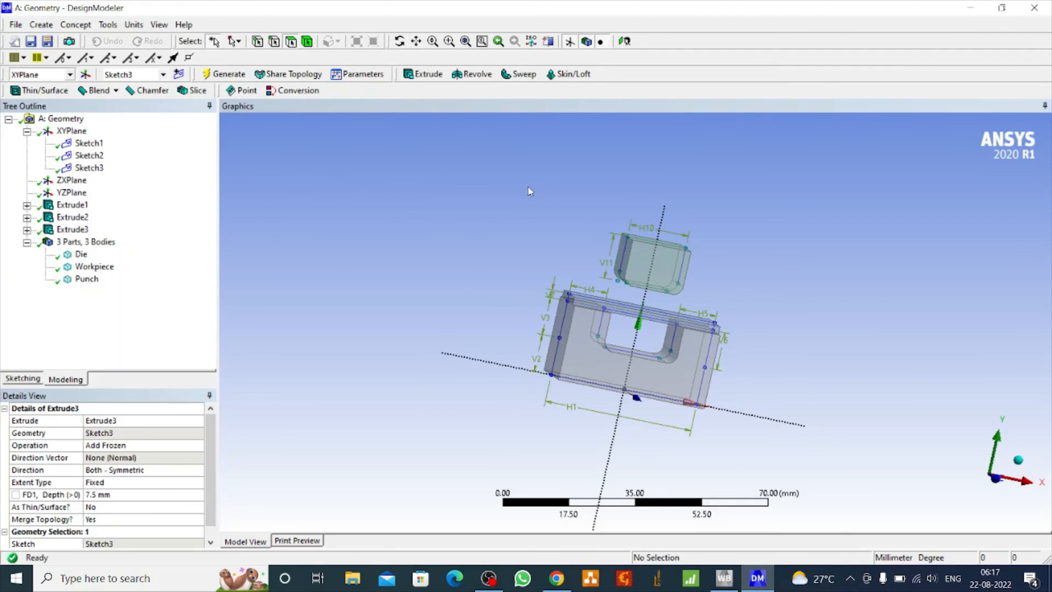
- Hide the plane axes and sketch dimensions, and inspect the die, workpiece and punch from several angles
{"action": "left_click", "coordinate": [624, 42]}
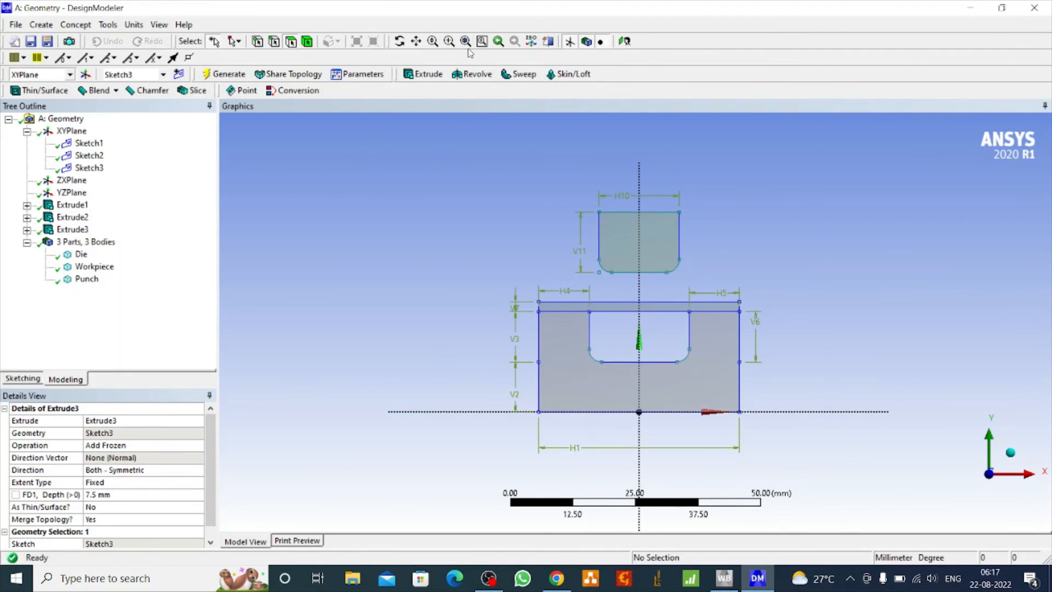
{"action": "left_click", "coordinate": [570, 42]}
{"action": "left_click", "coordinate": [400, 41]}
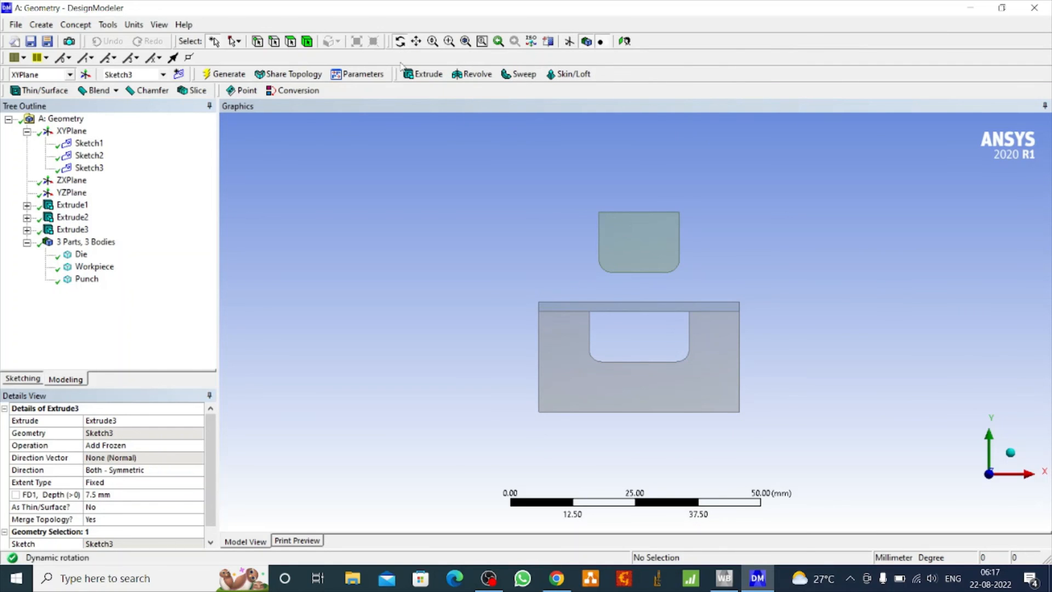
{"action": "left_click_drag", "start_coordinate": [442, 258], "coordinate": [466, 266]}
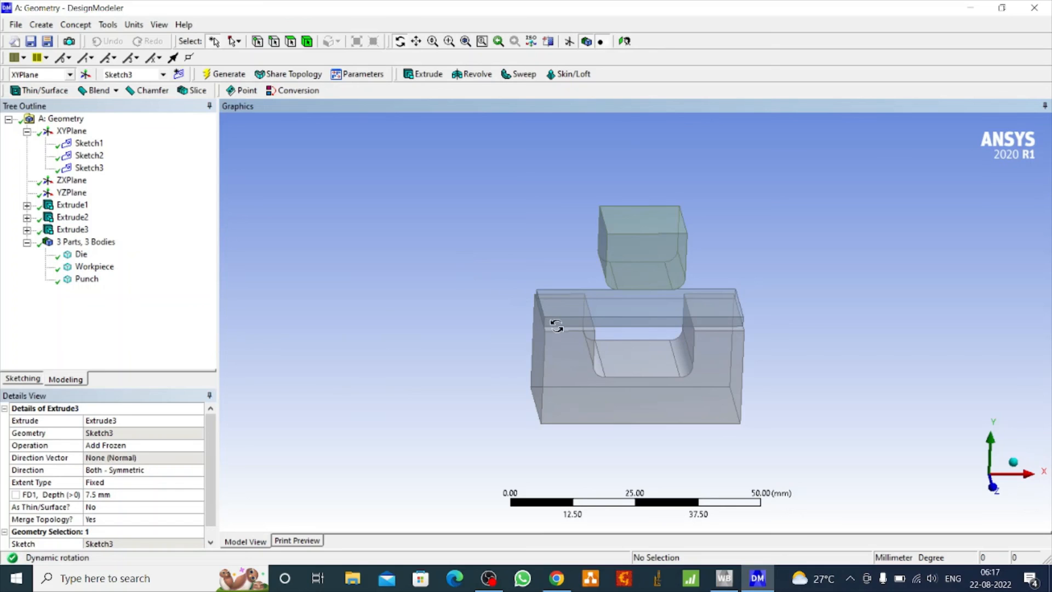
{"action": "scroll", "coordinate": [557, 328], "scroll_direction": "down", "scroll_amount": 2}
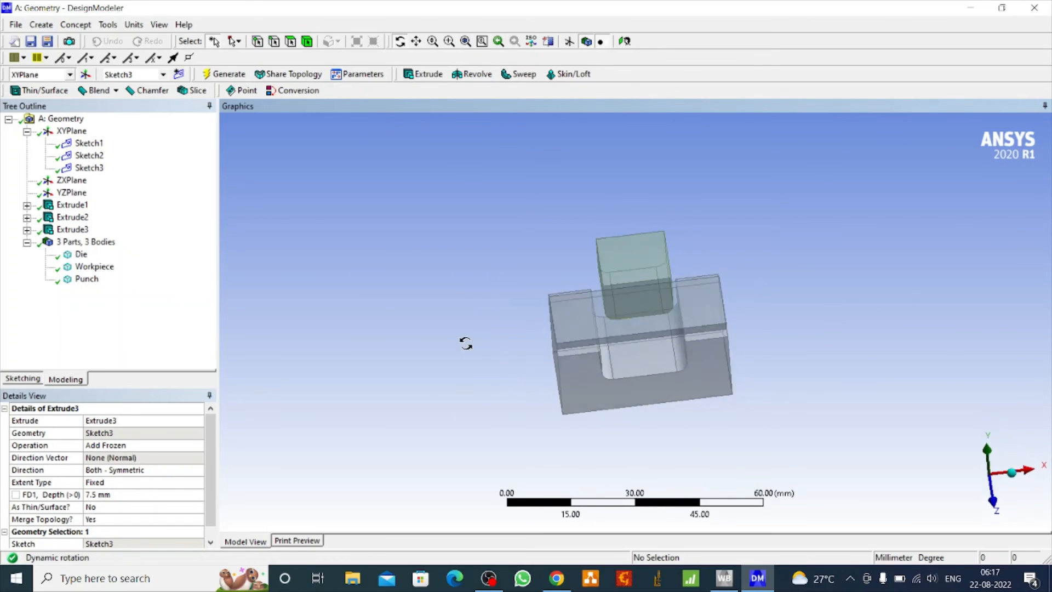
{"action": "left_click_drag", "start_coordinate": [465, 343], "coordinate": [497, 320]}
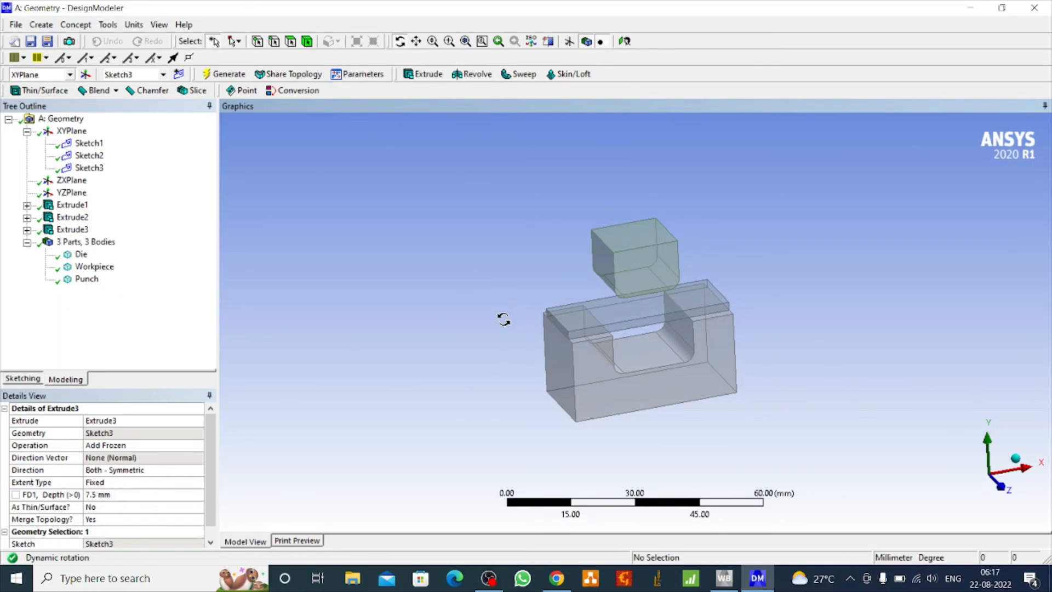